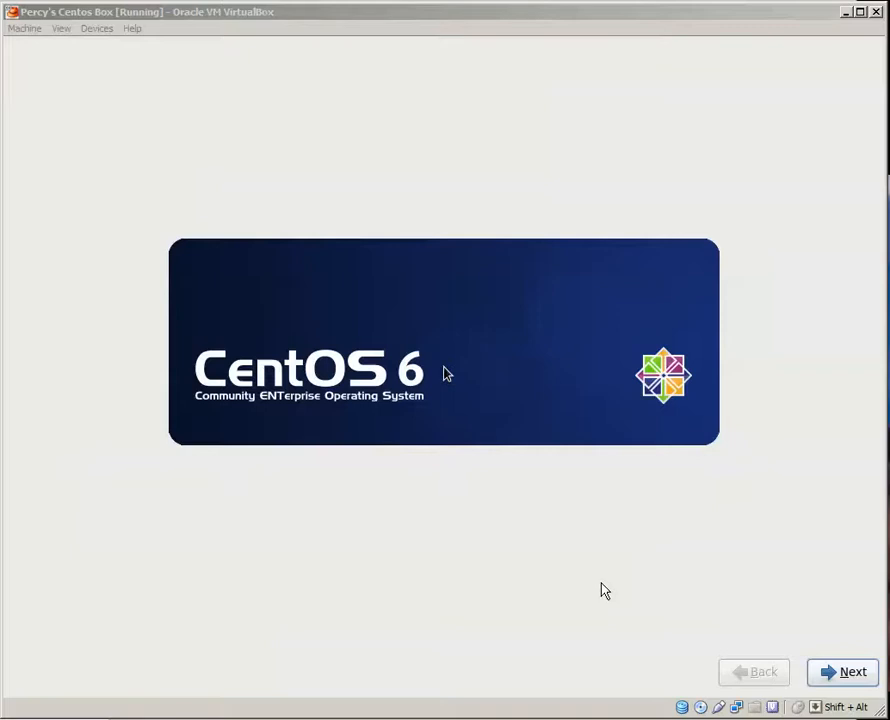
Begin the CentOS 6 installation with English as the installer language and the U.S. English keyboard.
click(604, 590)
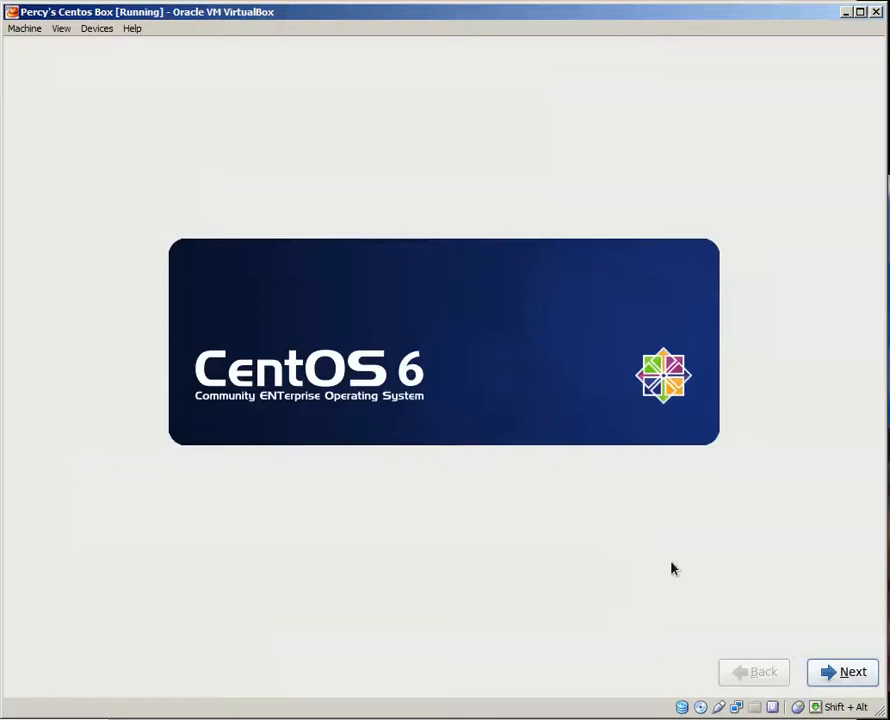
click(845, 672)
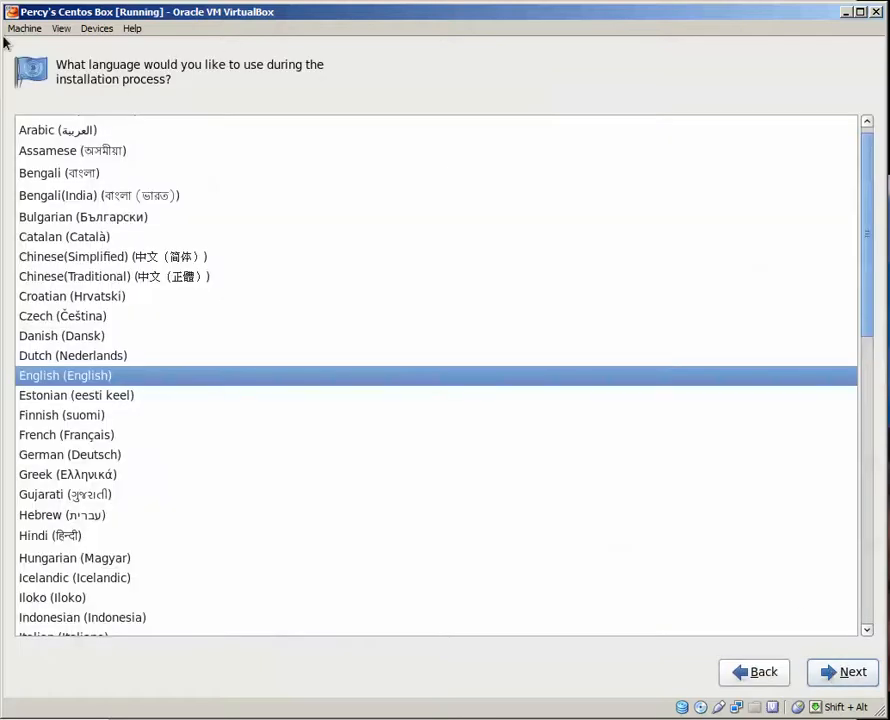
click(834, 675)
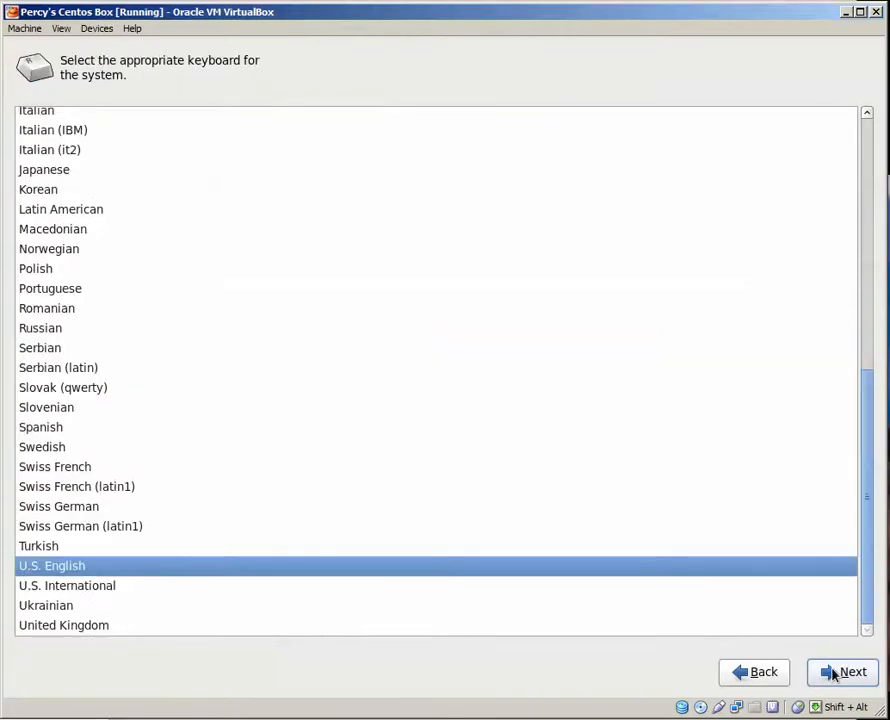
click(834, 675)
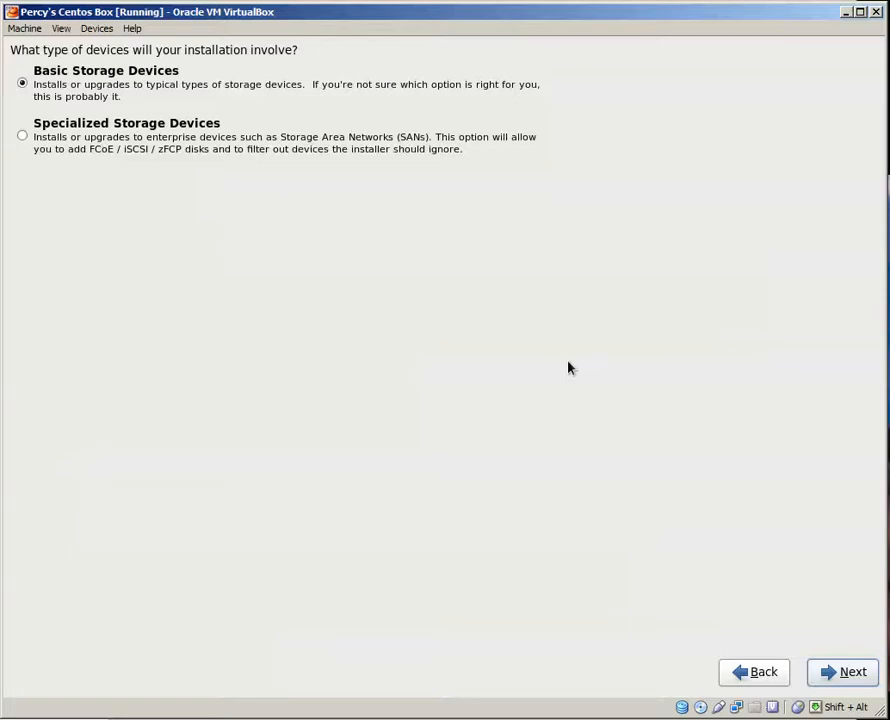
Use Basic Storage Devices for the installation and agree to discard any data on the virtual hard disk.
click(850, 669)
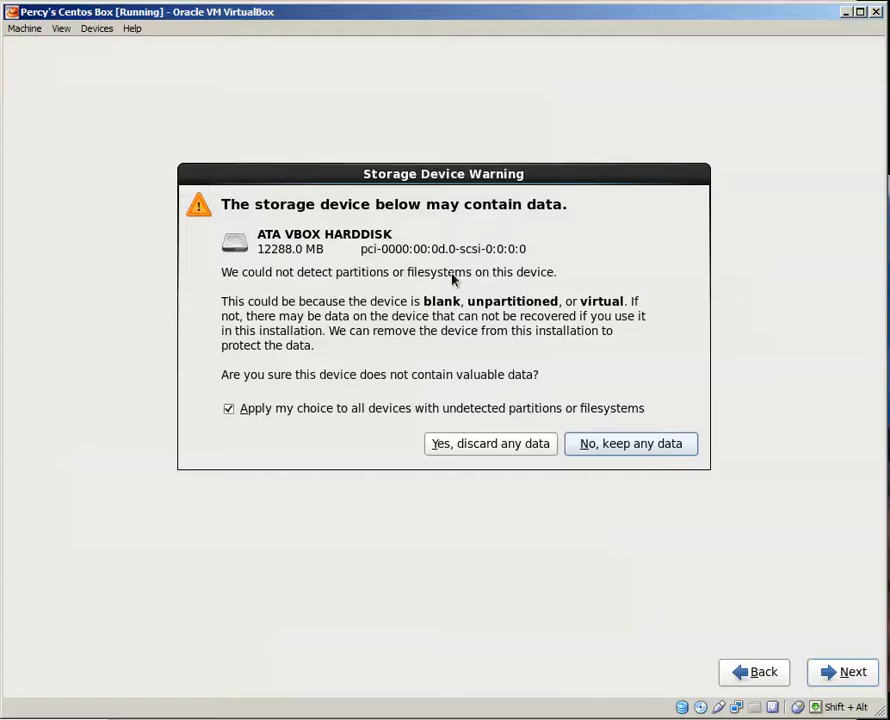
click(452, 444)
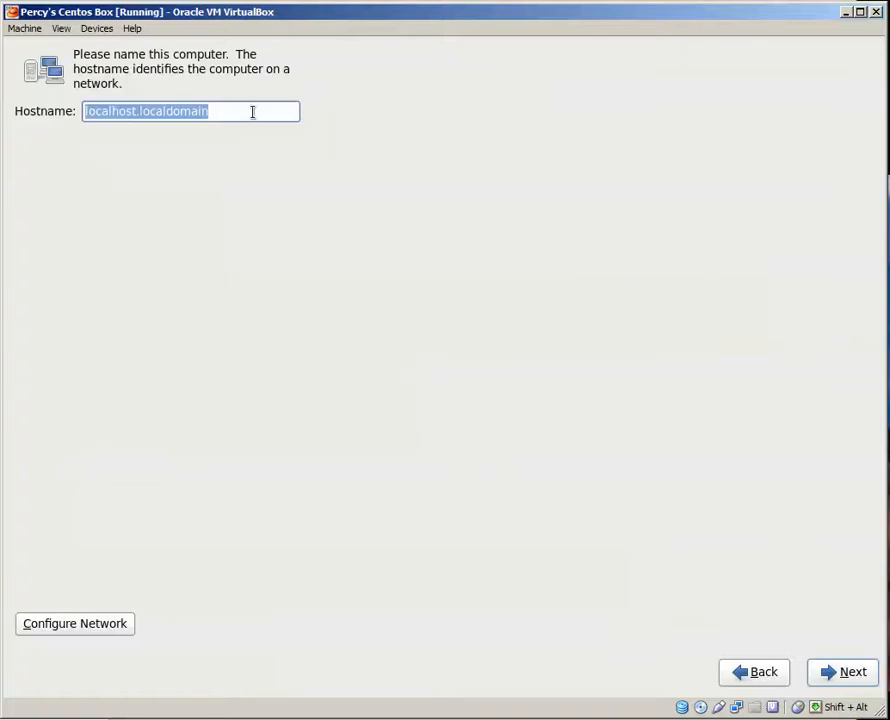
Set the hostname to the VM owner's first name in lowercase followed by .swimminginthought.com.
text(percy)
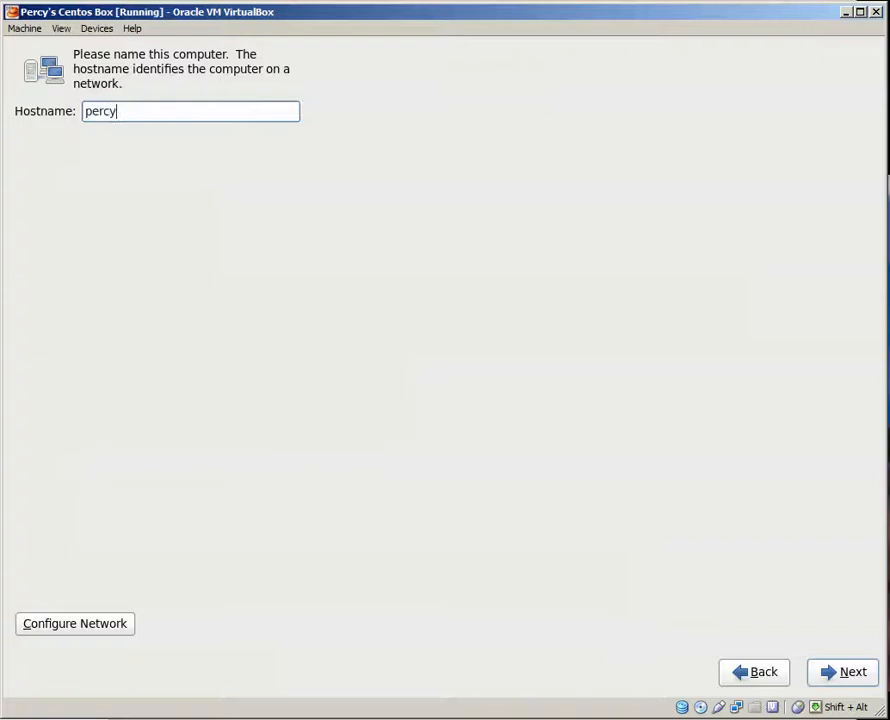
text(.swimminginthought.com)
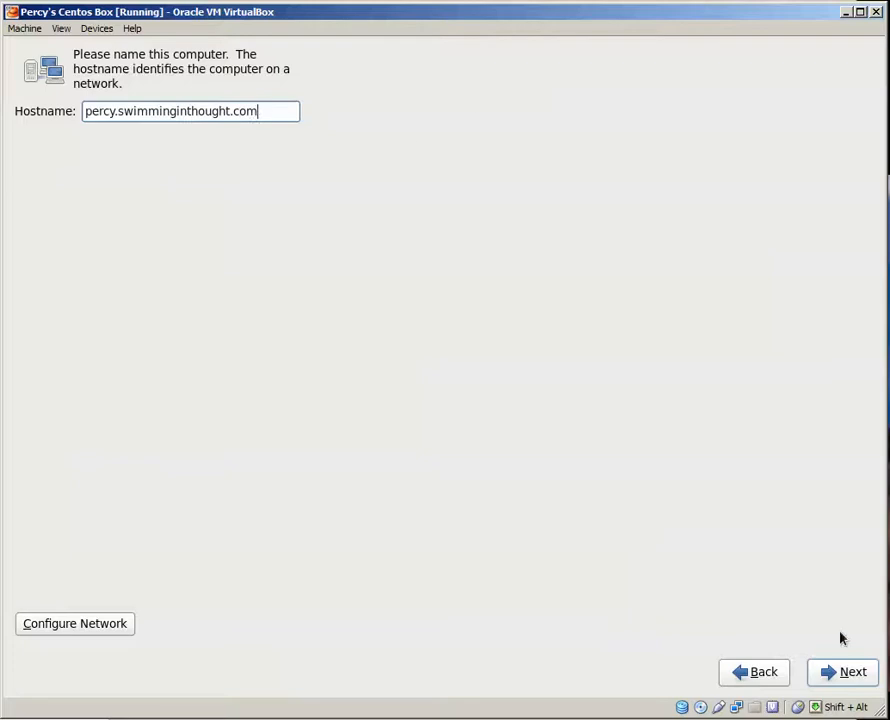
Configure the wired System eth0 connection to connect automatically, then close the network configuration.
click(50, 623)
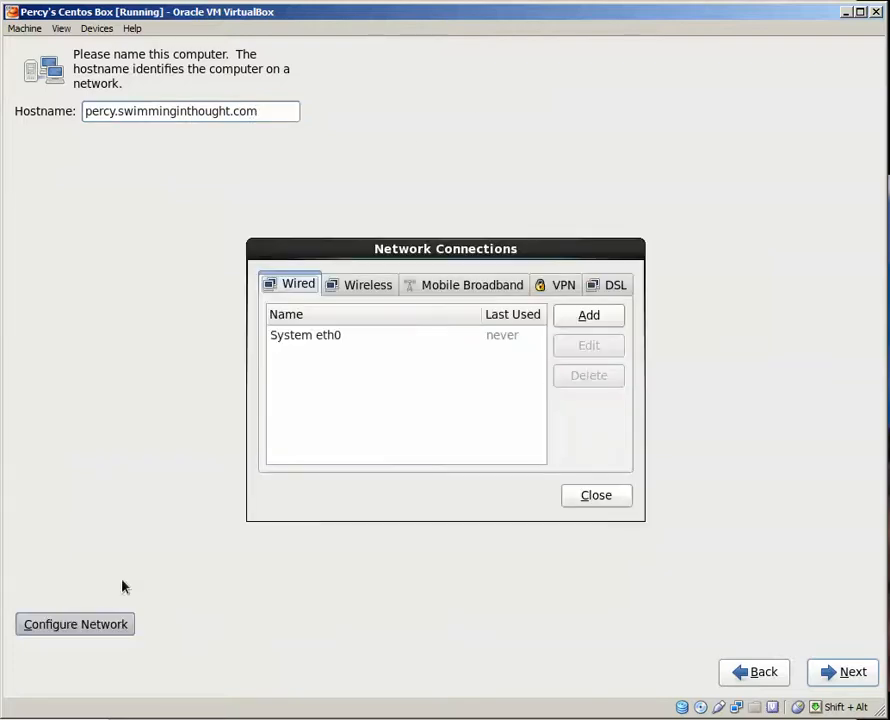
click(307, 334)
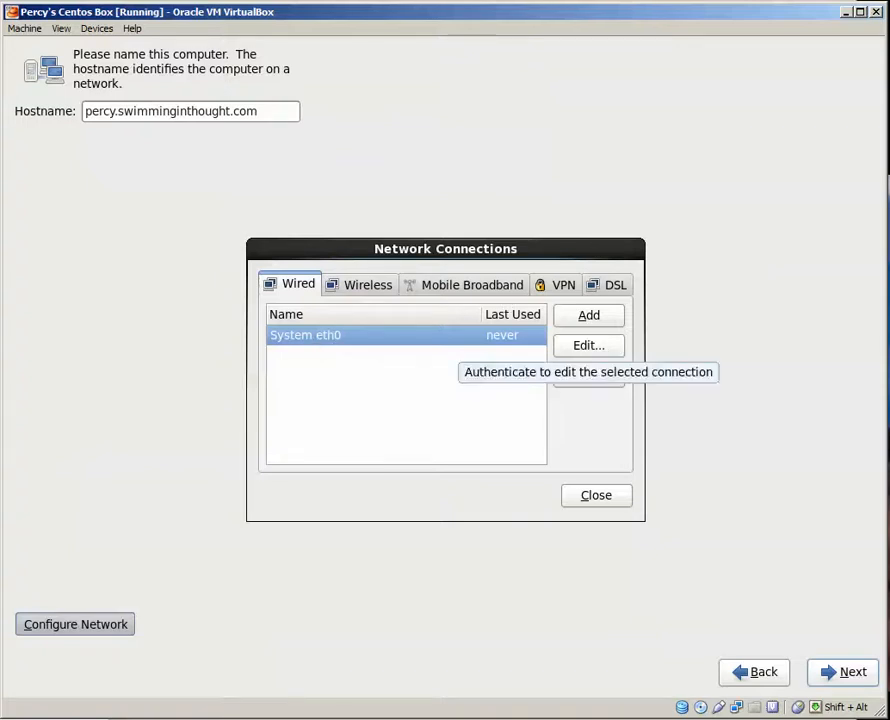
click(586, 345)
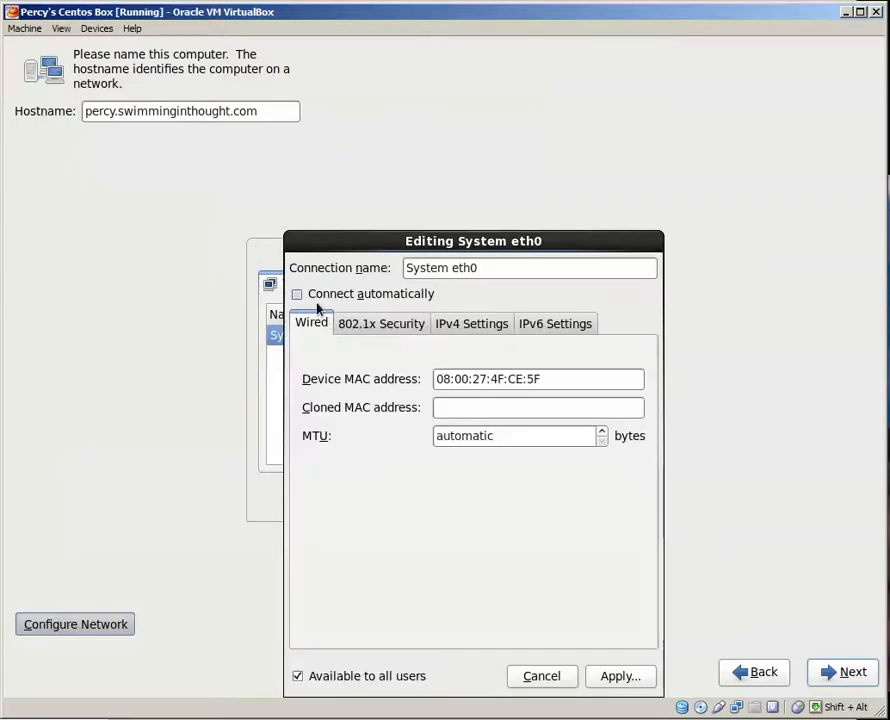
click(297, 295)
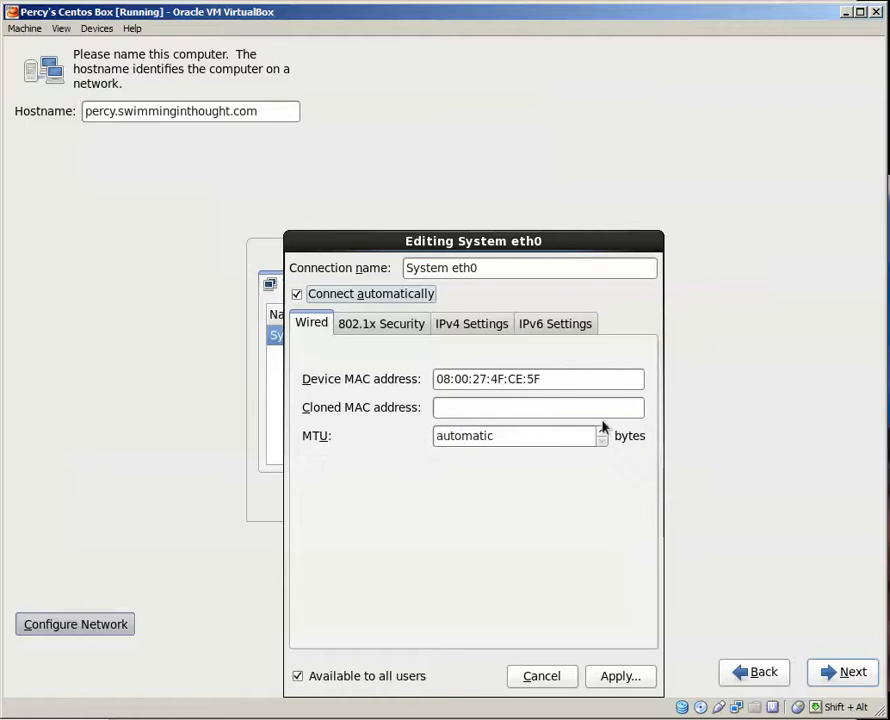
click(507, 438)
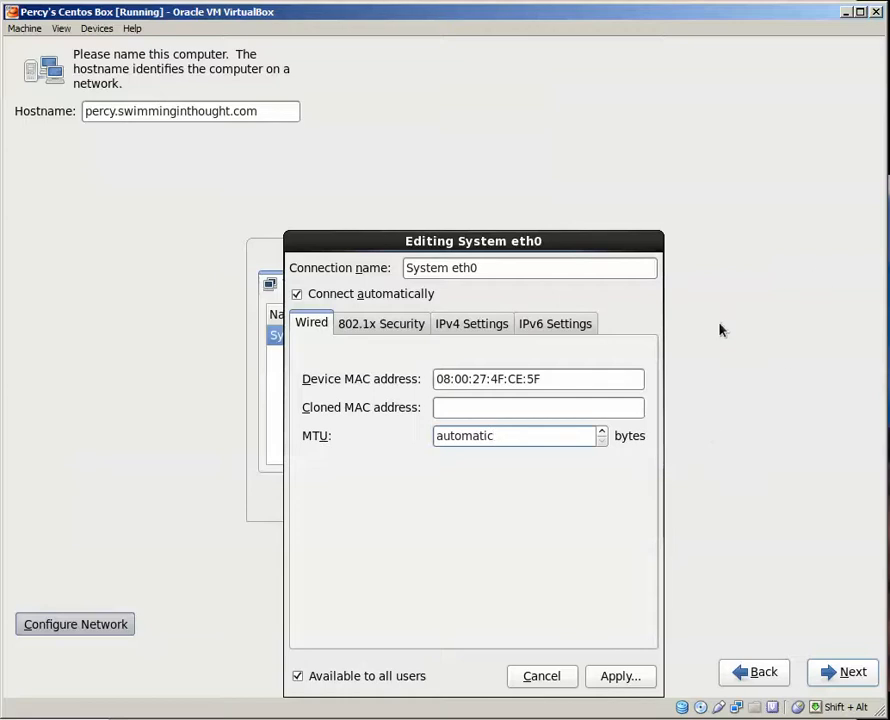
key(Tab)
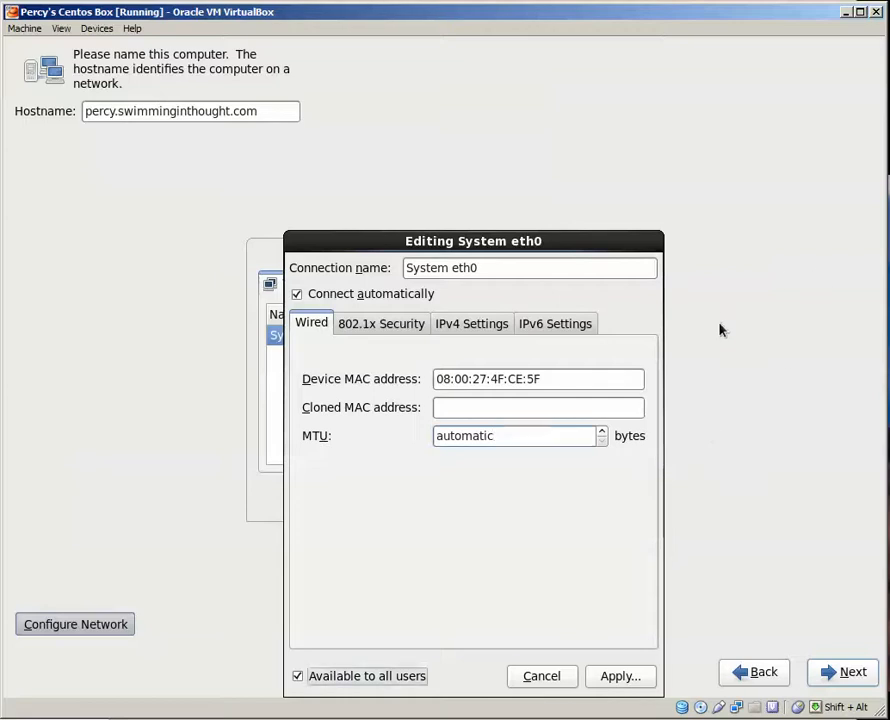
key(Tab)
key(Tab)
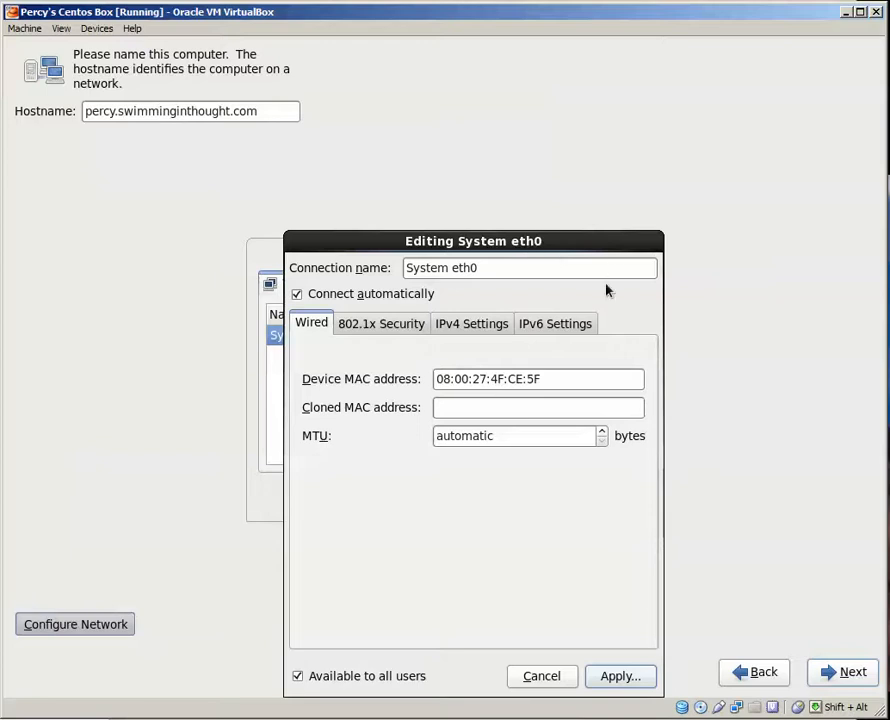
key(Escape)
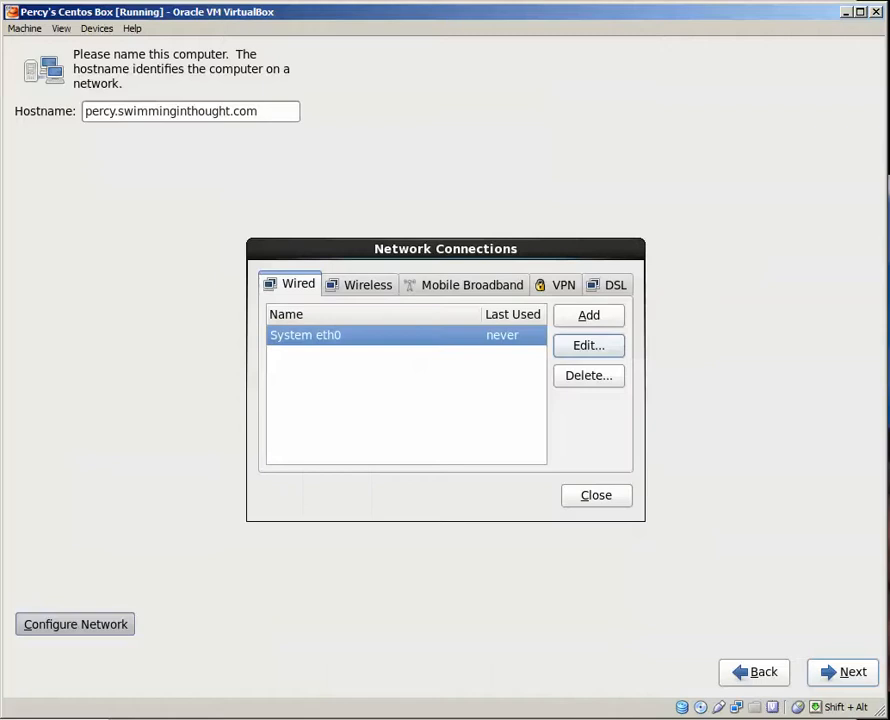
key(Tab)
key(Tab)
key(Tab)
key(Tab)
key(Tab)
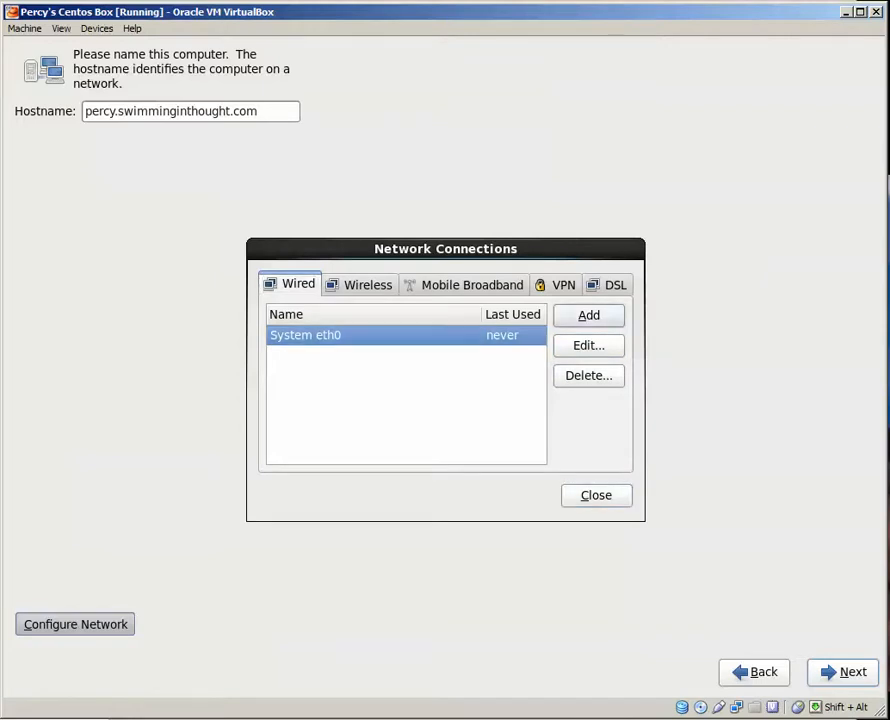
key(Tab)
key(Tab)
key(Tab)
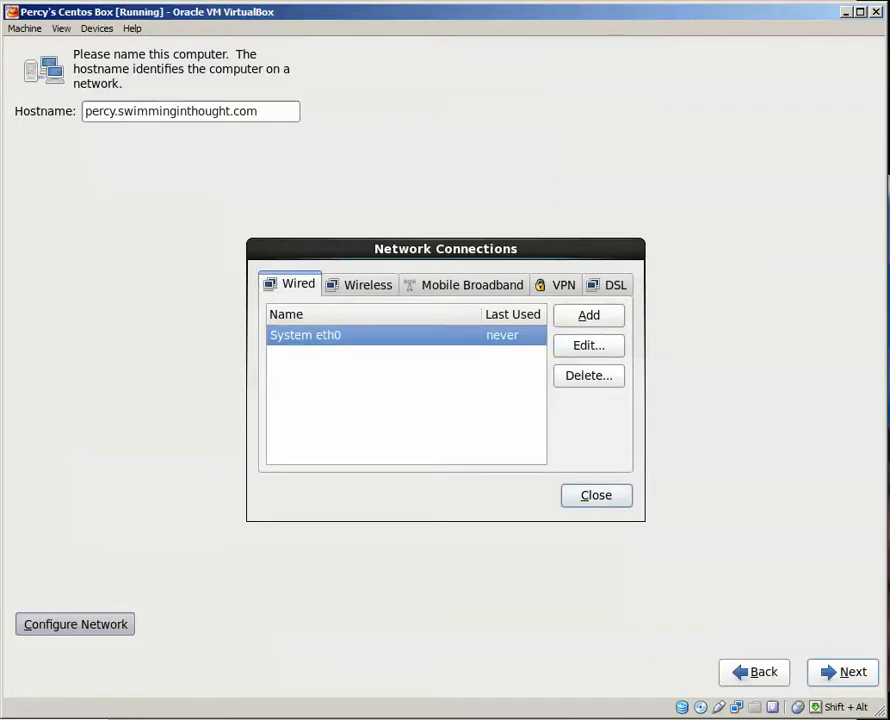
key(Return)
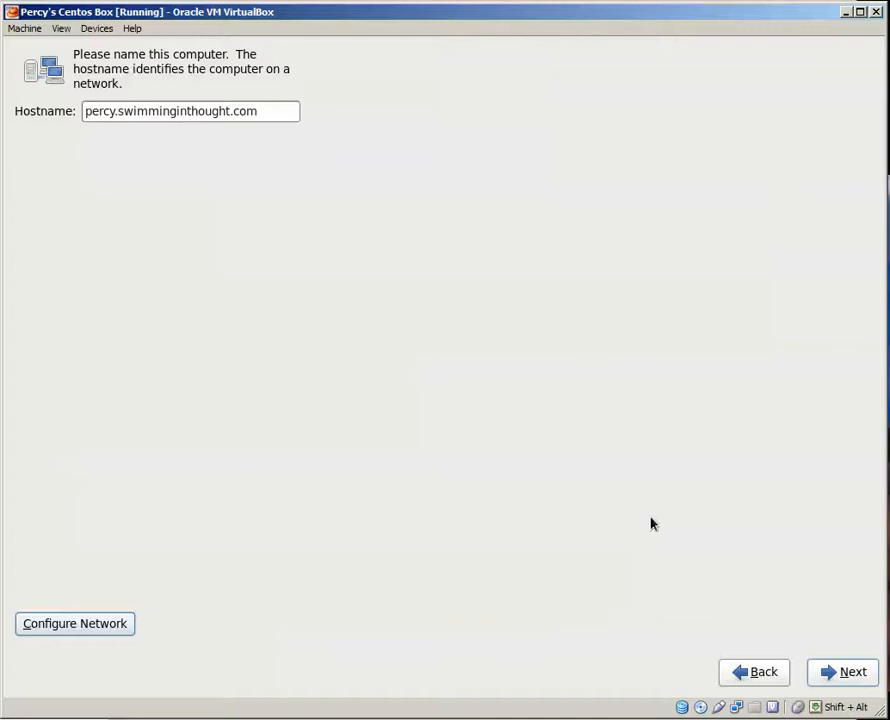
Continue from the hostname page and accept the America/New York time zone with the system clock using UTC.
click(848, 676)
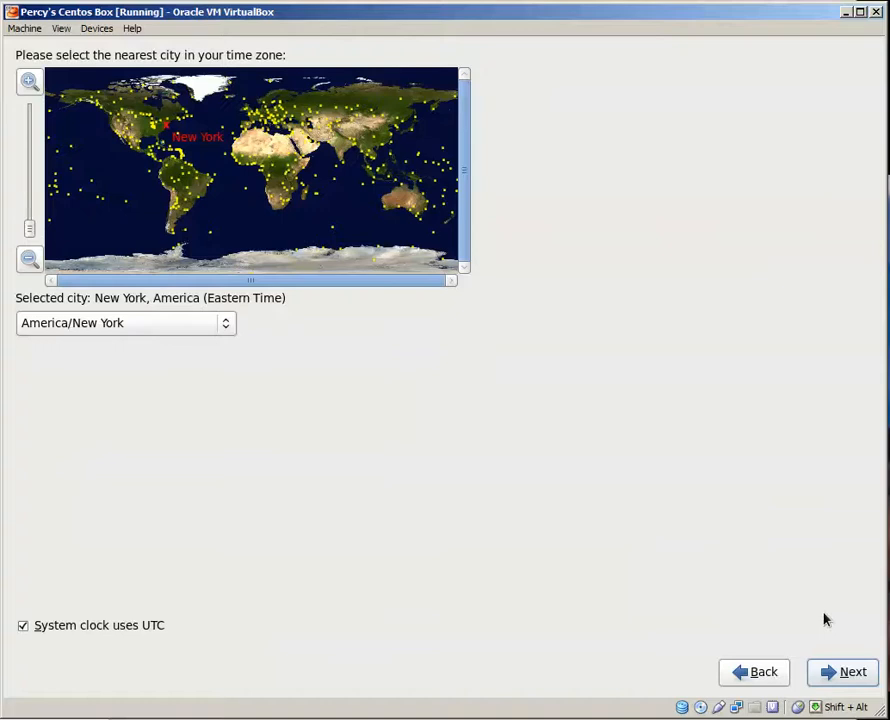
click(831, 676)
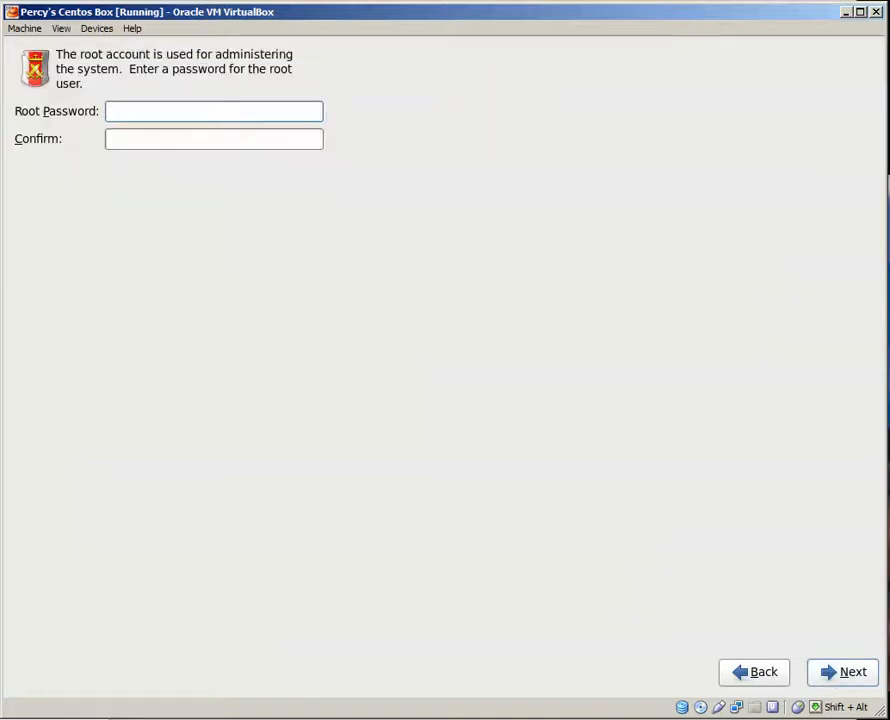
Enter and confirm the root password, and use it despite being weak.
text(***)
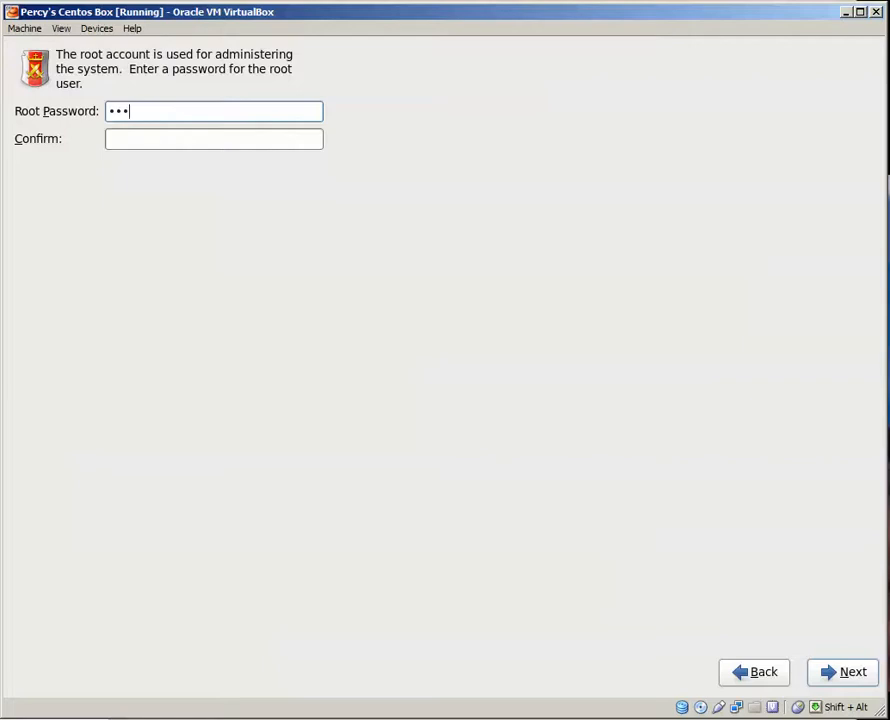
text(*****)
key(Tab)
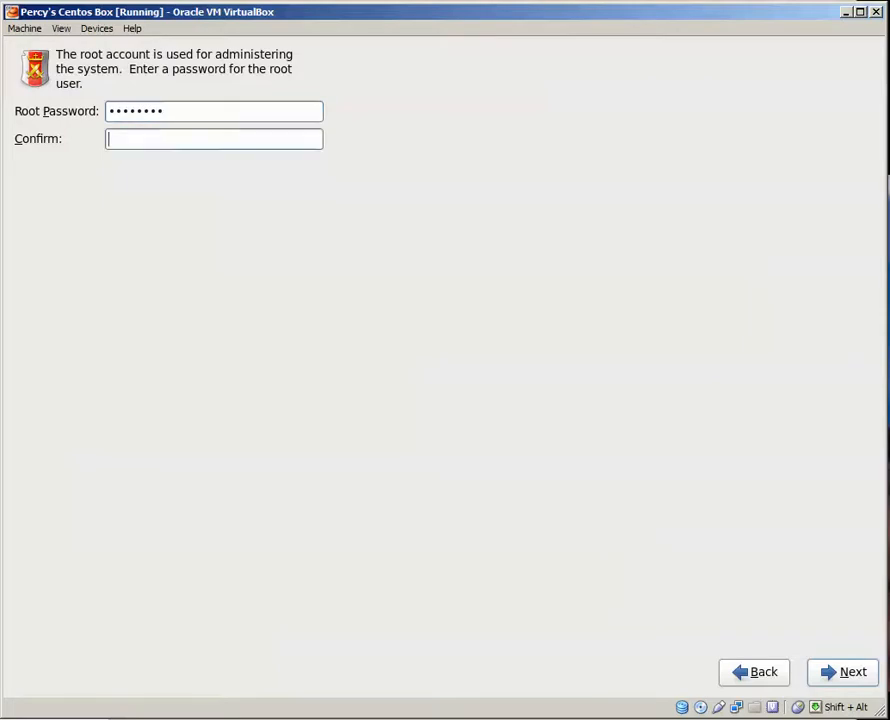
text(********)
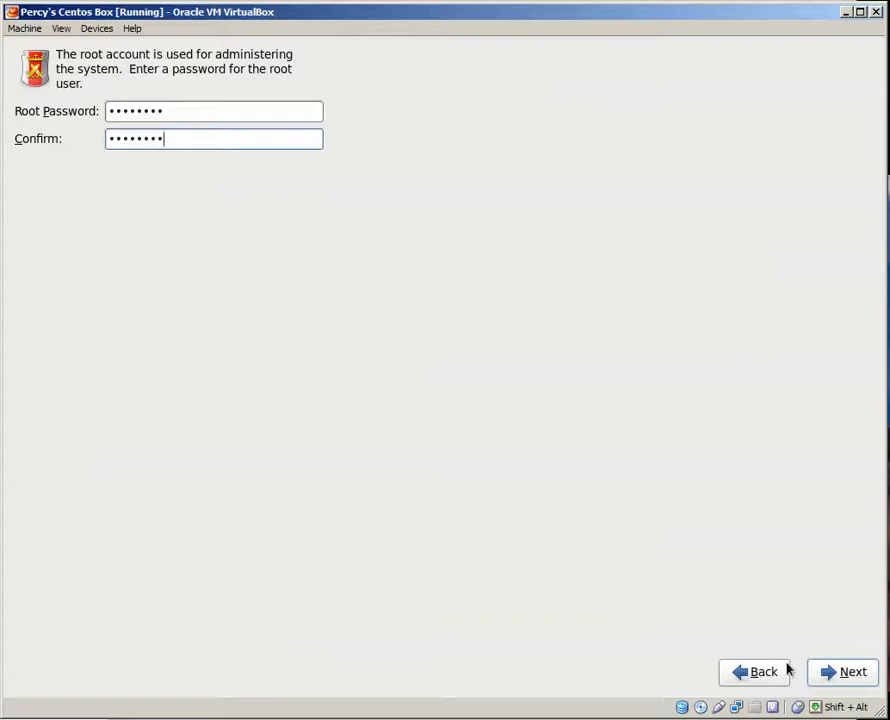
click(840, 677)
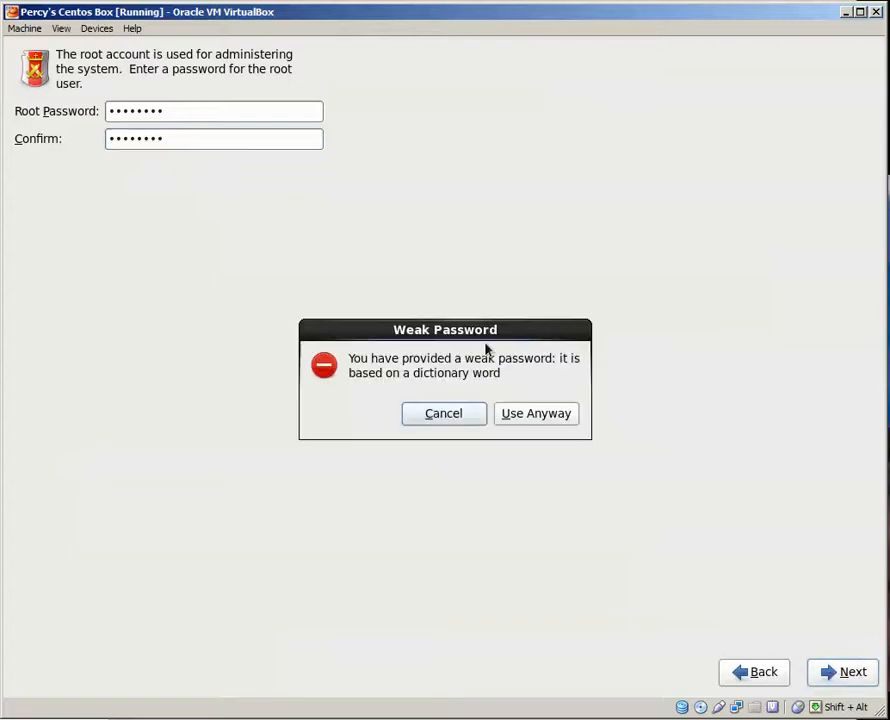
click(541, 422)
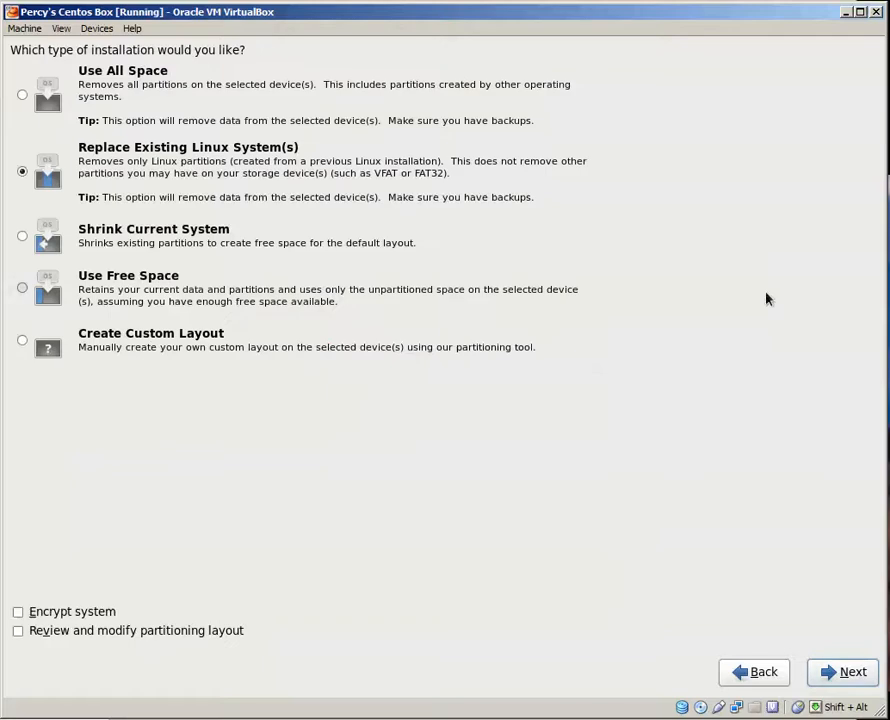
Choose the Use All Space installation type and write the partitioning changes to disk.
click(23, 95)
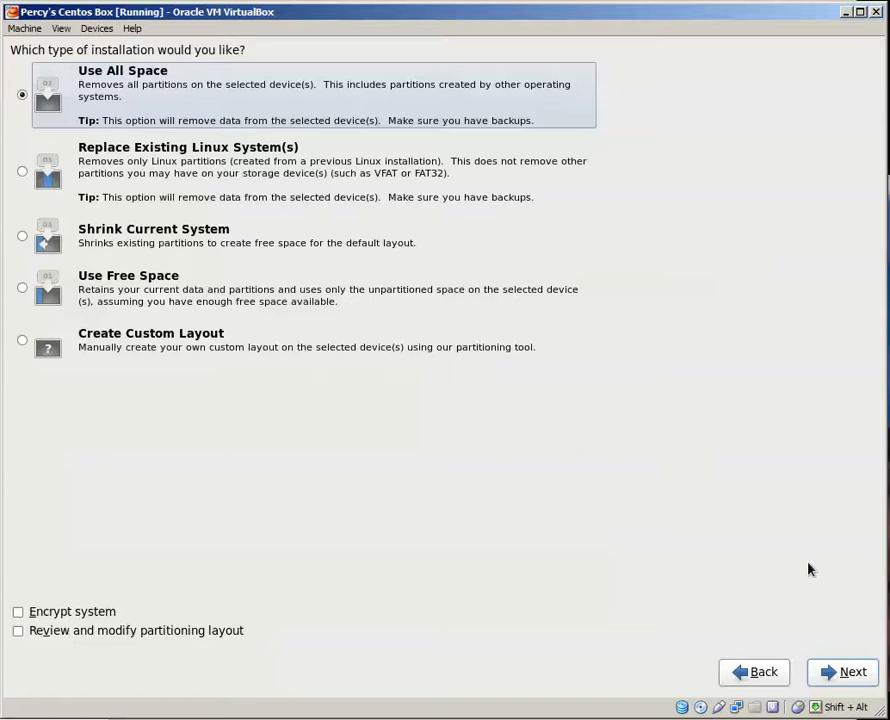
click(849, 680)
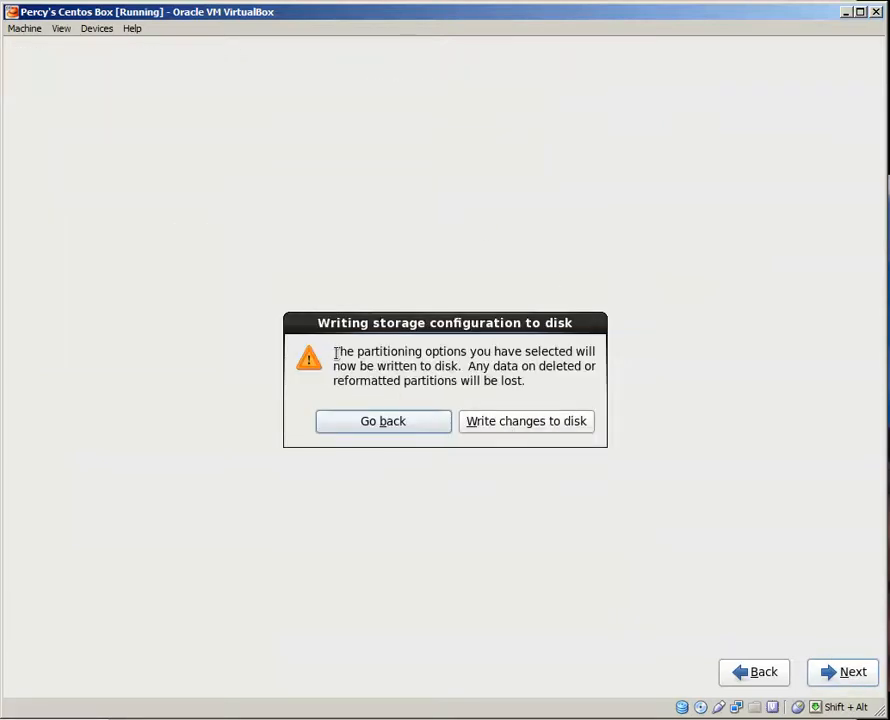
drag(333, 352, 599, 362)
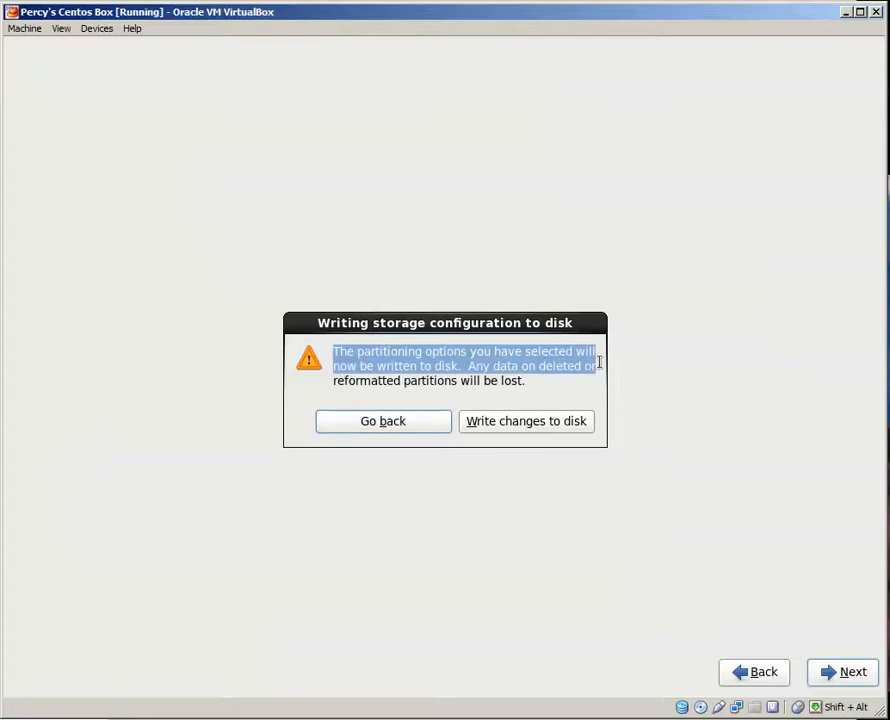
click(527, 421)
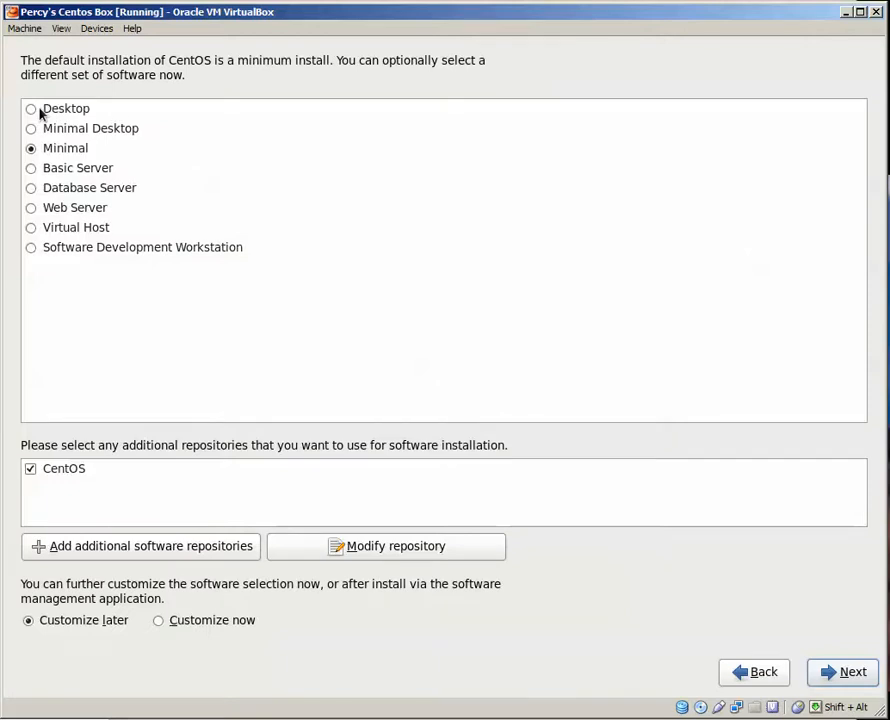
click(33, 250)
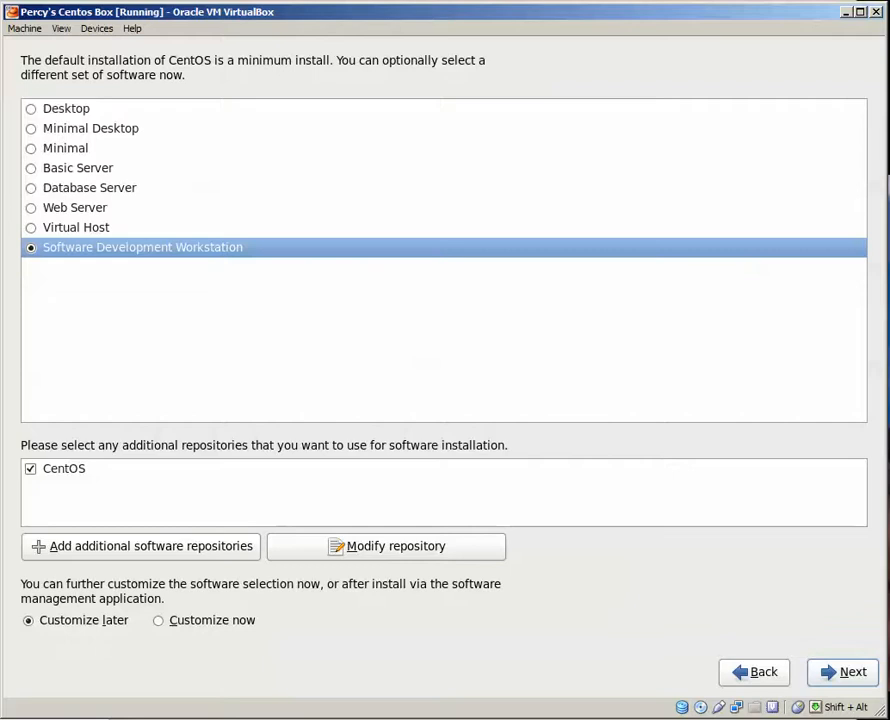
click(30, 207)
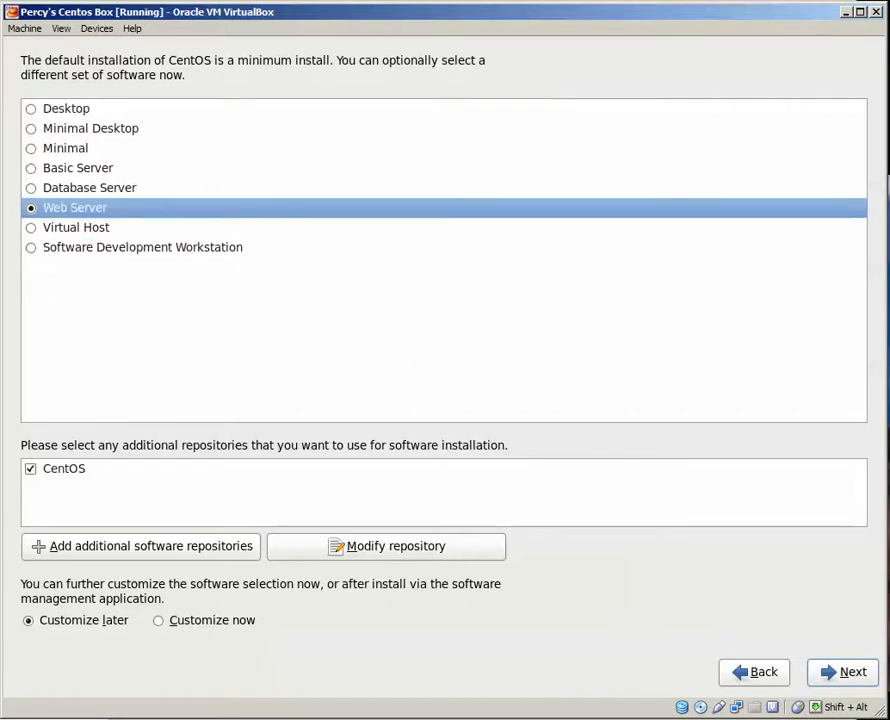
click(30, 148)
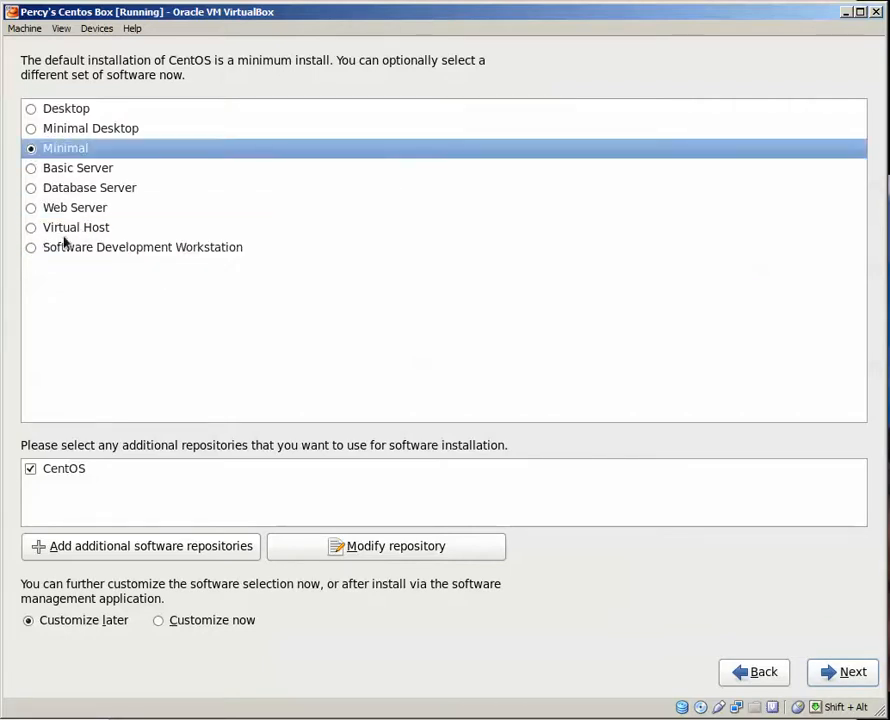
click(29, 250)
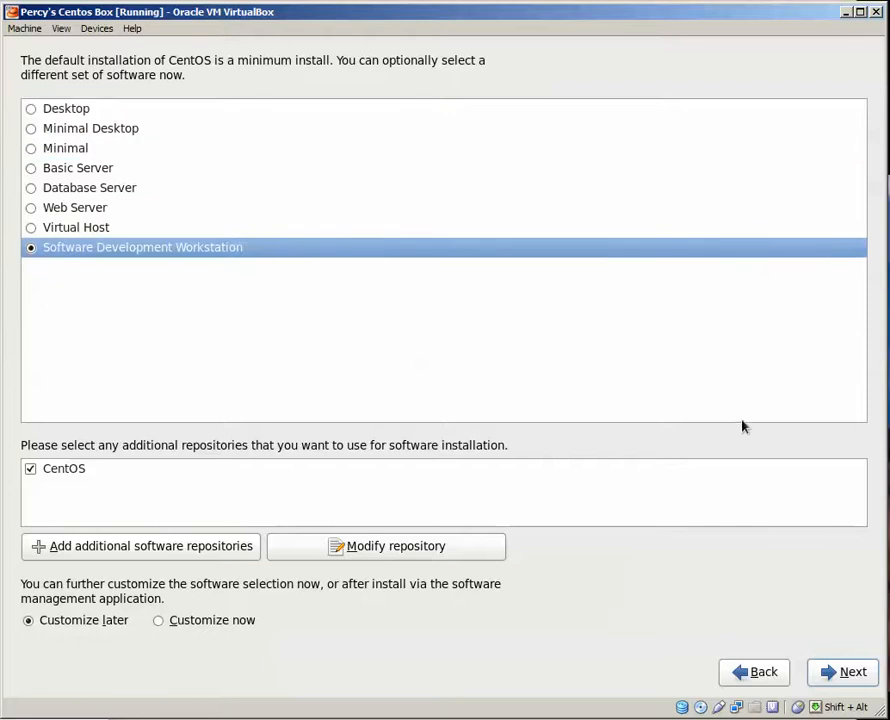
click(30, 169)
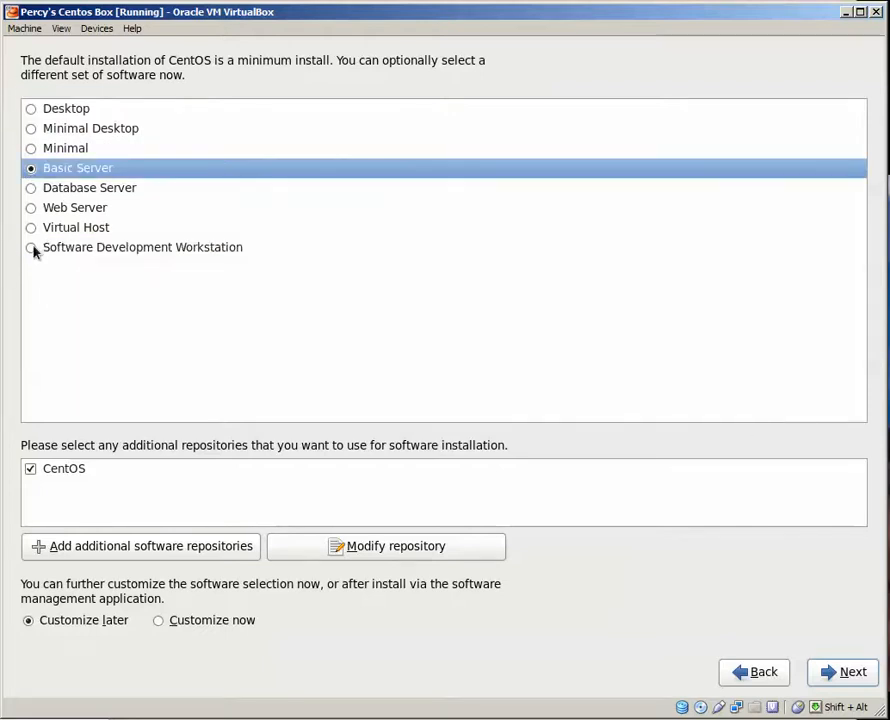
click(32, 110)
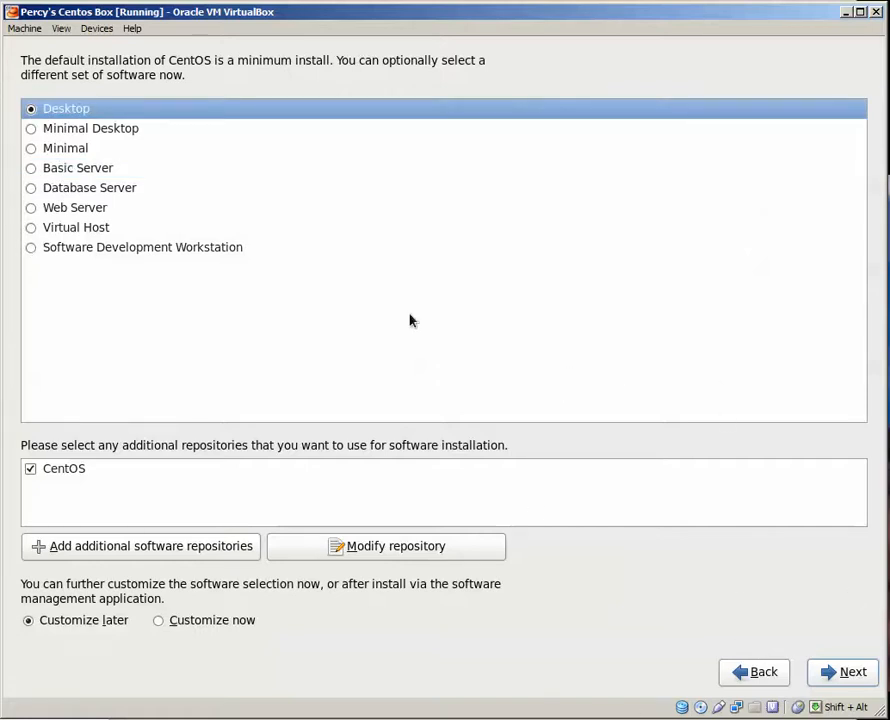
Install CentOS with the Software Development Workstation software set and reboot once the installation is complete.
click(31, 248)
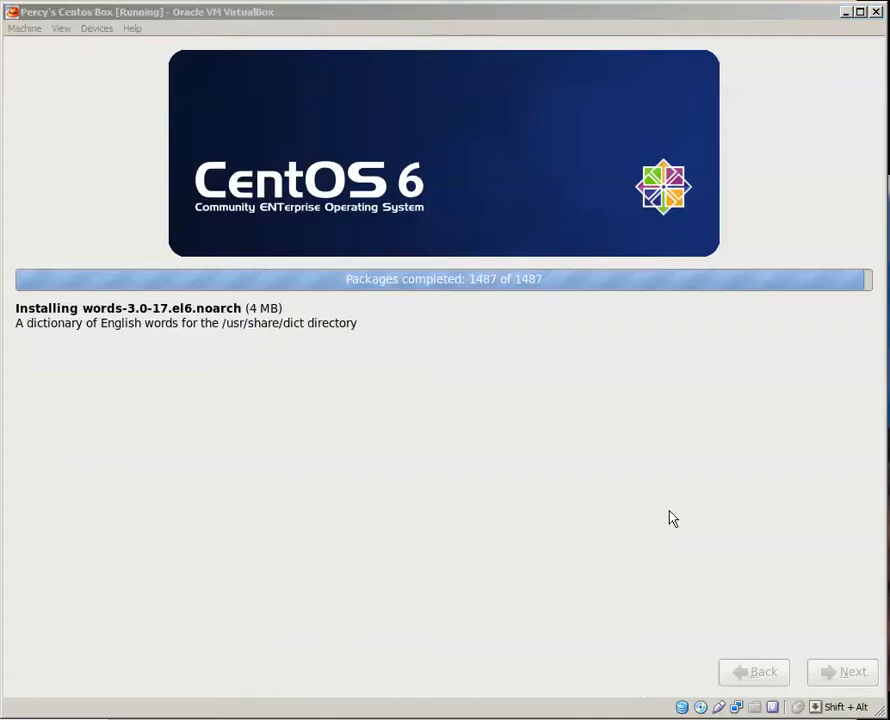
click(681, 477)
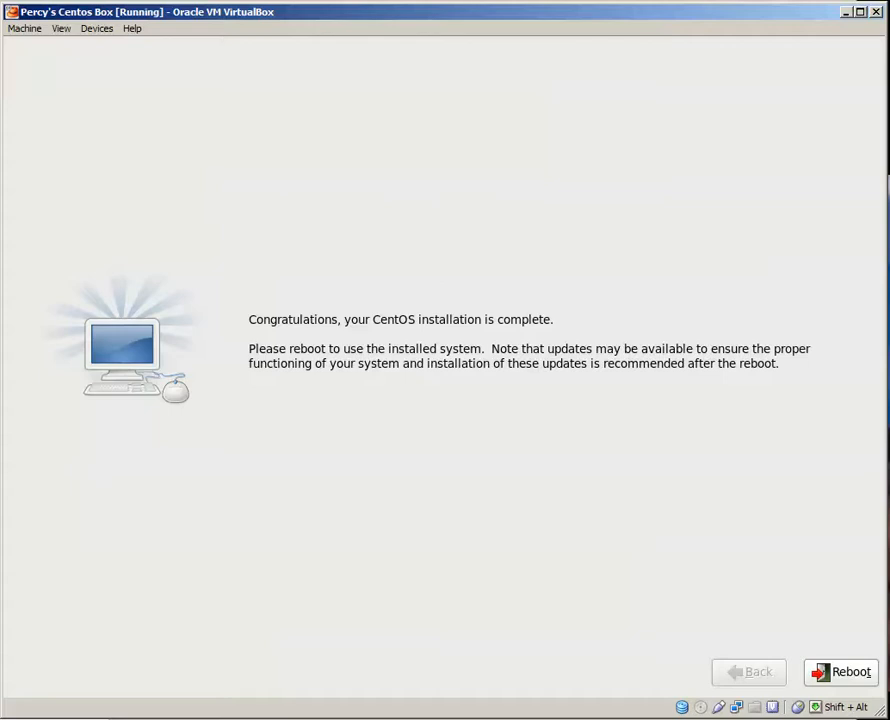
click(838, 673)
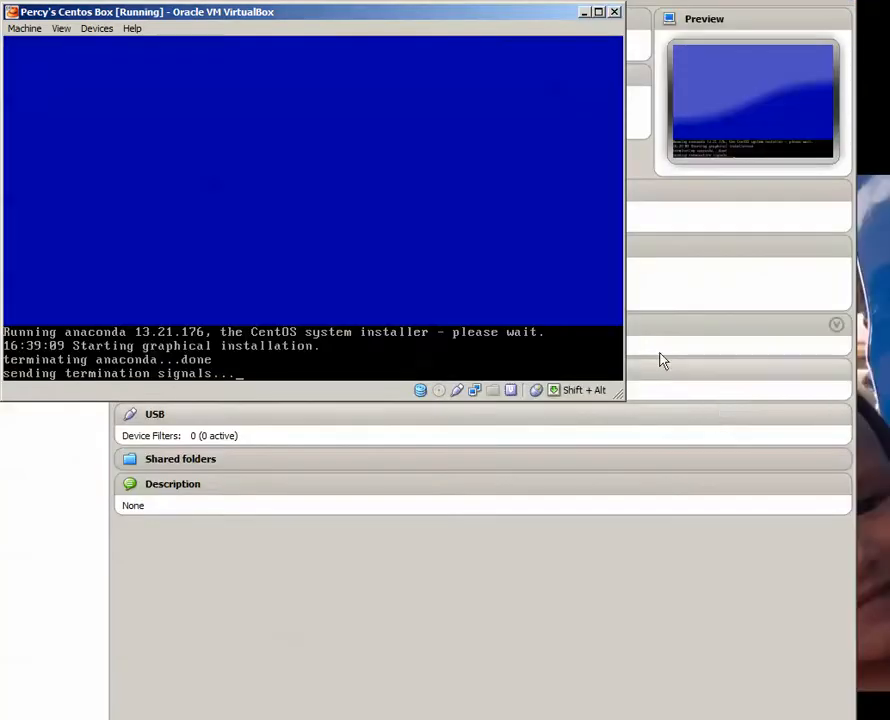
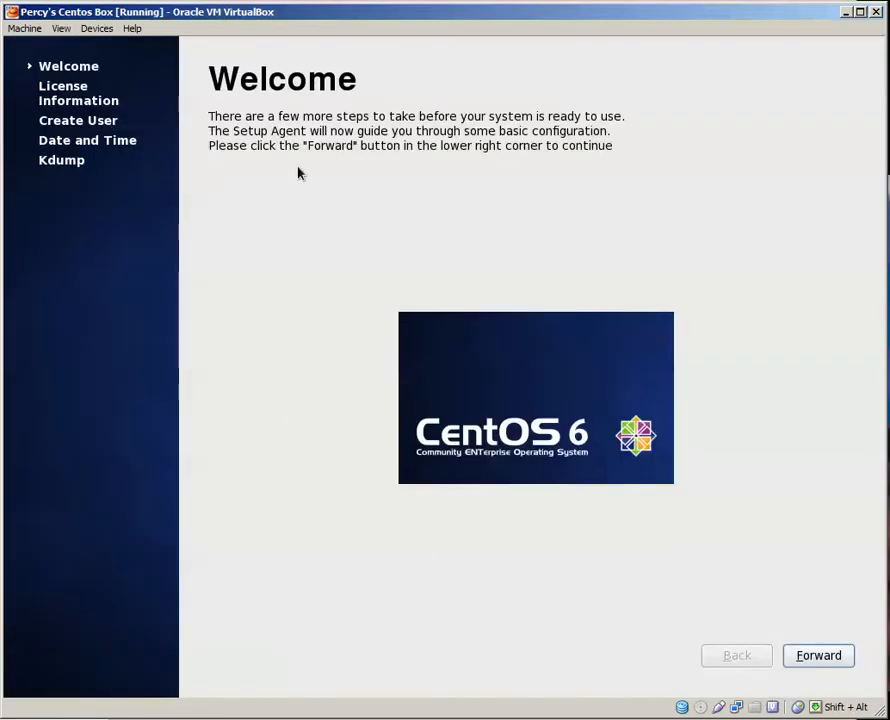
Accept the CentOS-6 license agreement and enter the new user's username and full name on the Create User page.
click(819, 657)
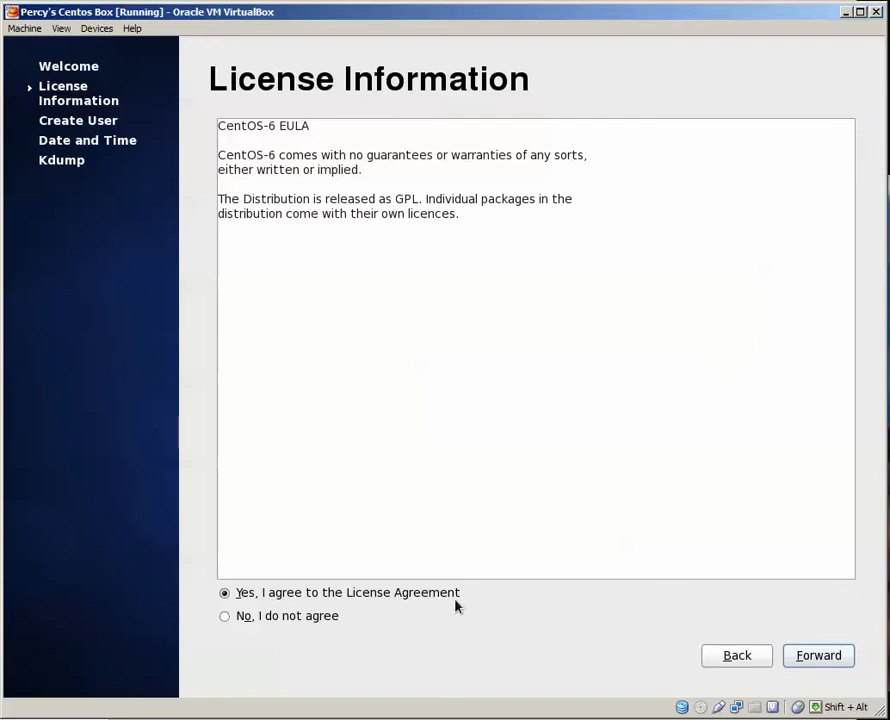
click(825, 664)
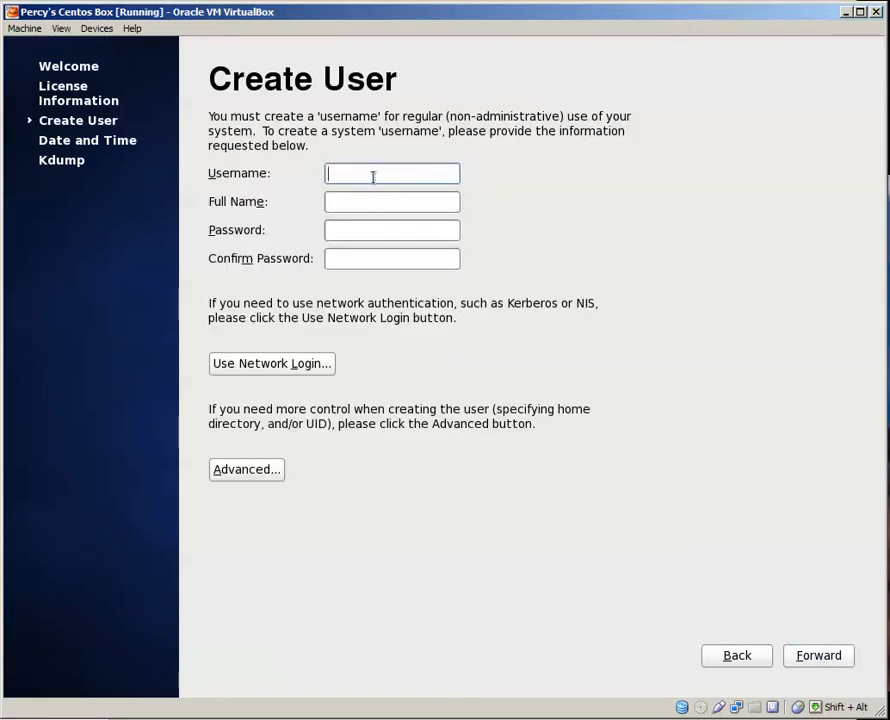
text(per)
key(BackSpace)
key(BackSpace)
key(BackSpace)
text(perct)
key(Tab)
key(shift+Tab)
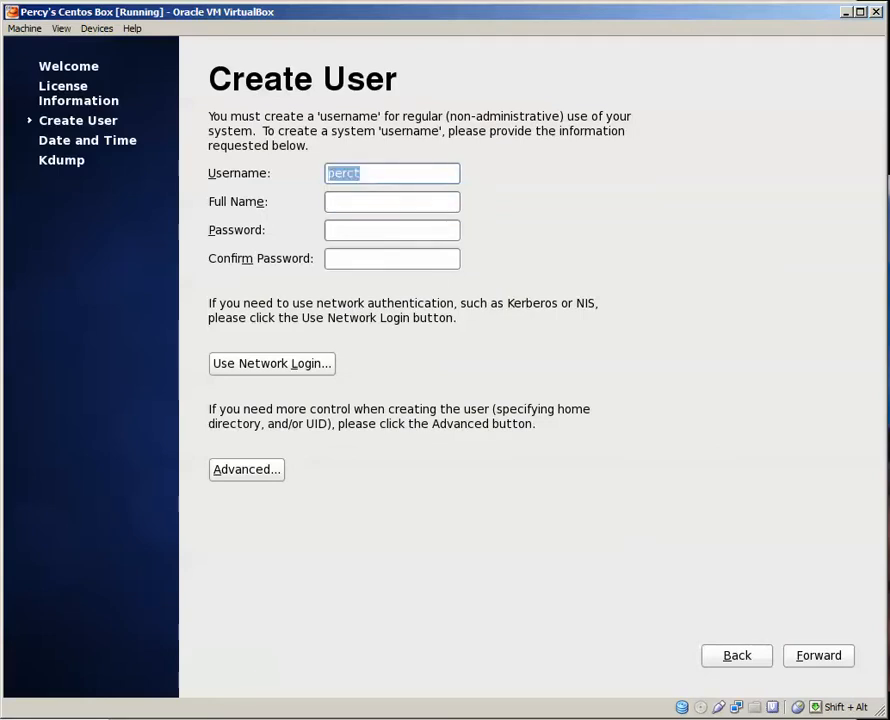
text(percy)
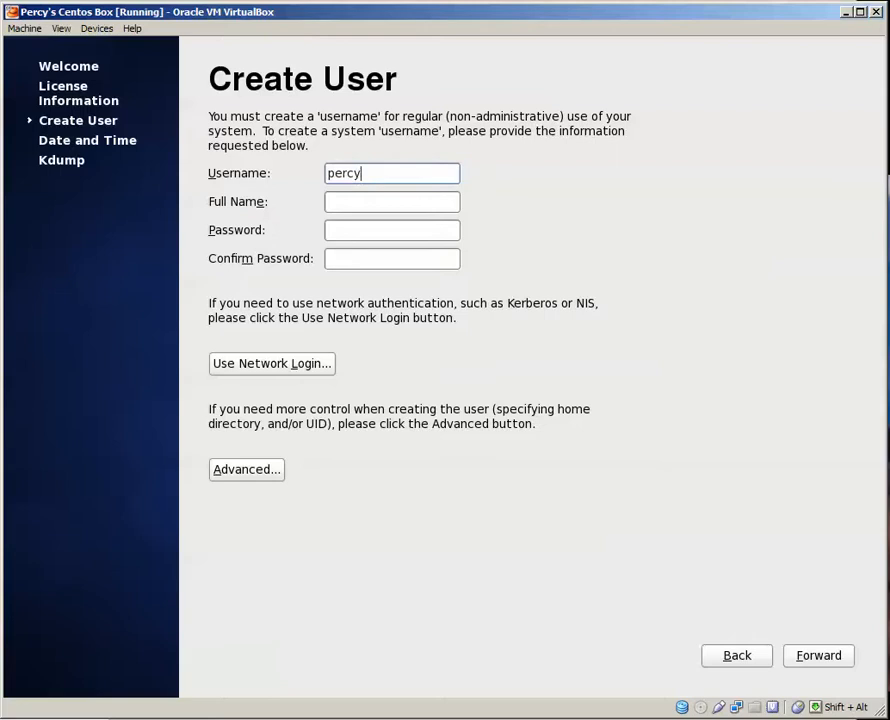
key(Tab)
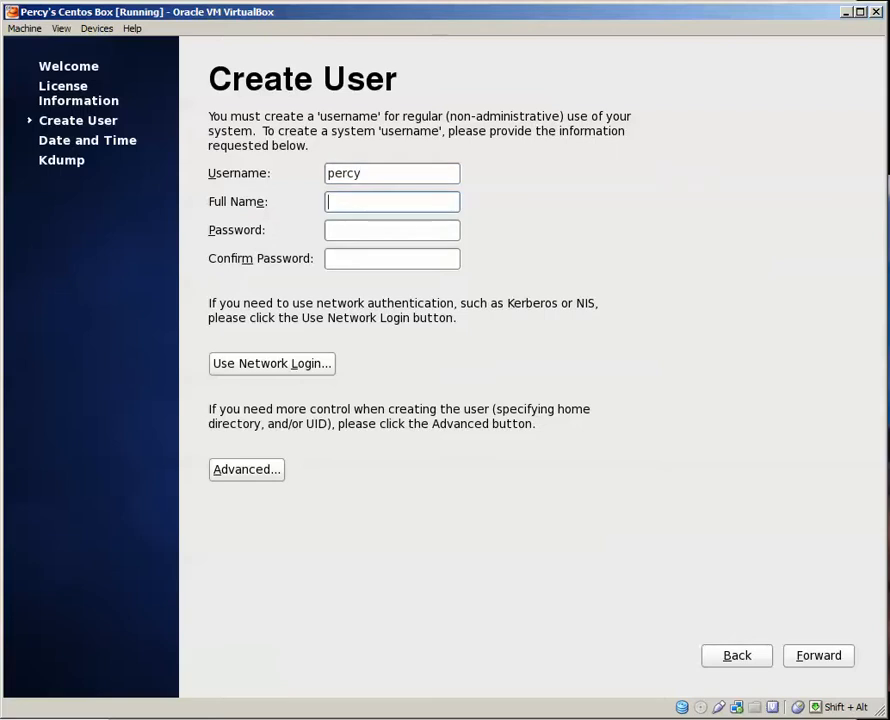
text(Percy Kwong)
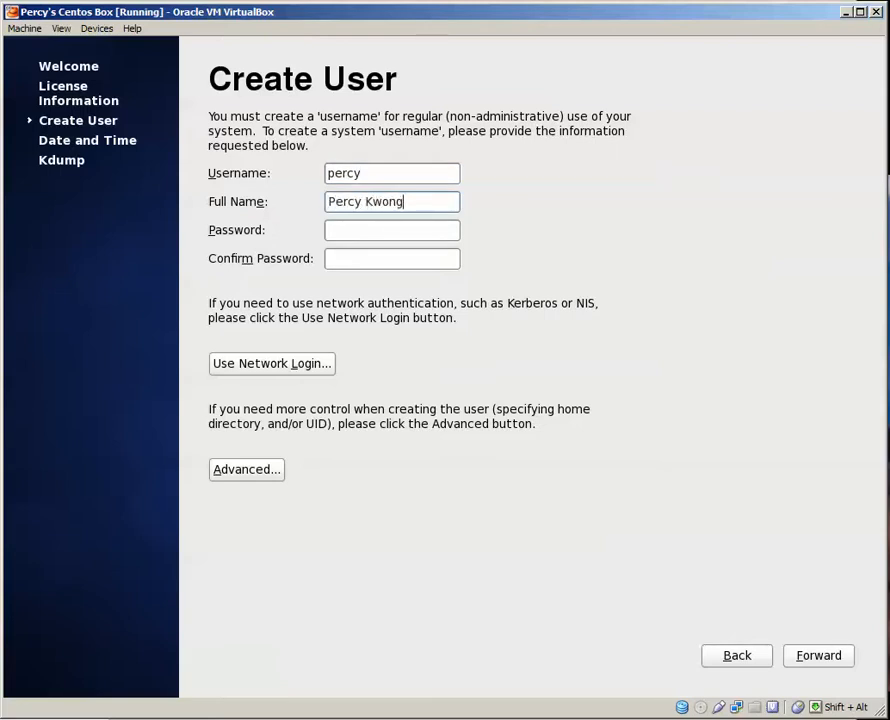
Enter and confirm the new user's password, and use it despite being weak.
key(Tab)
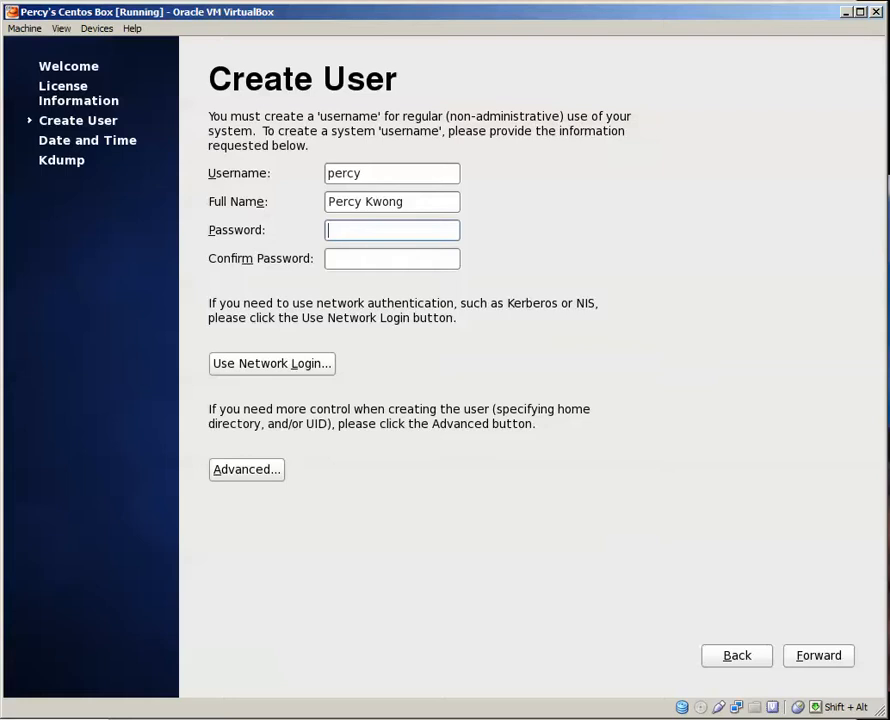
text(********)
key(Tab)
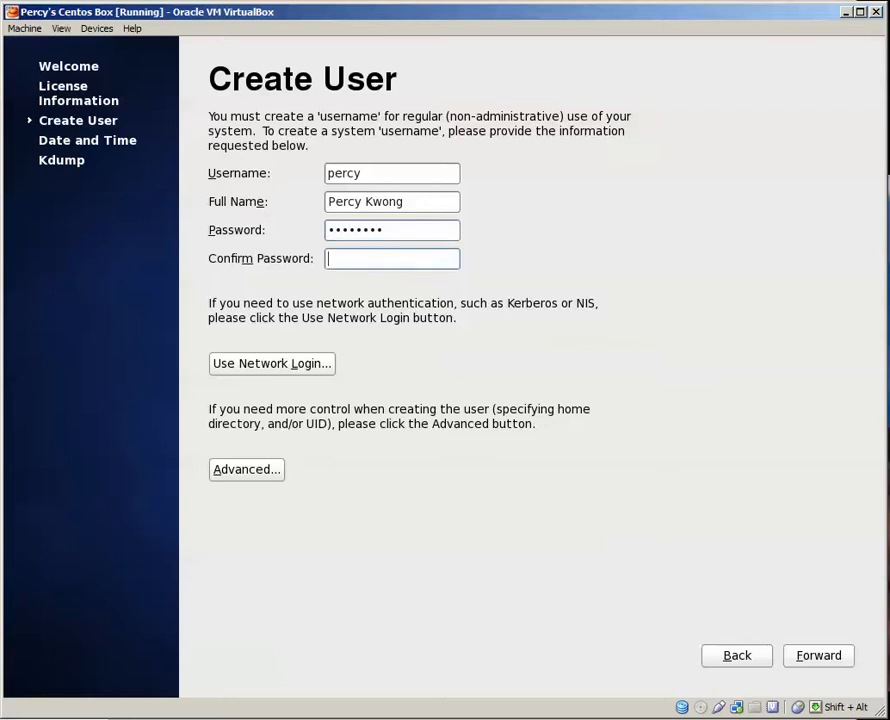
text(********)
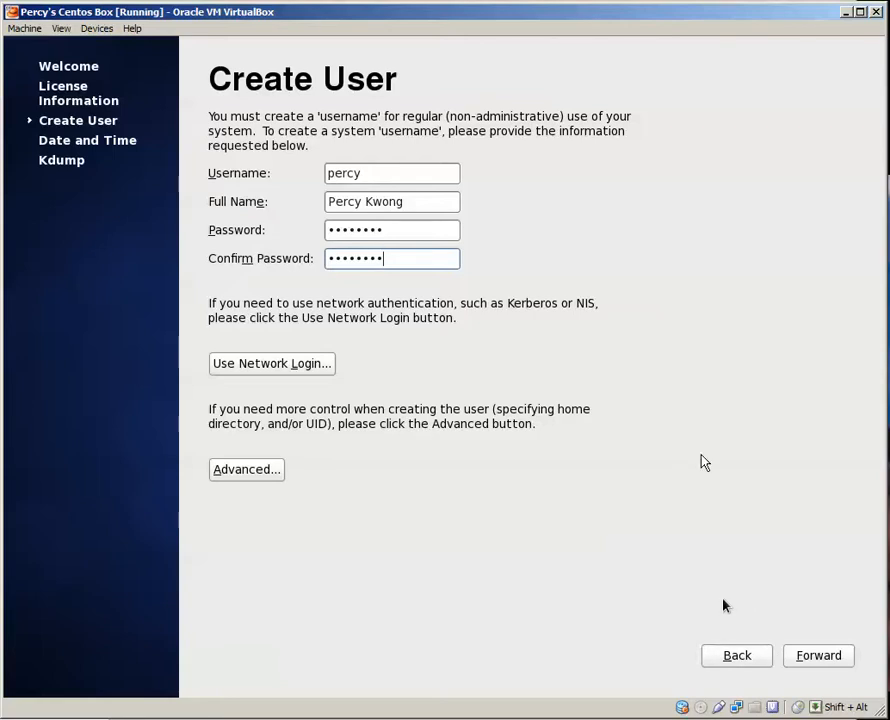
click(819, 656)
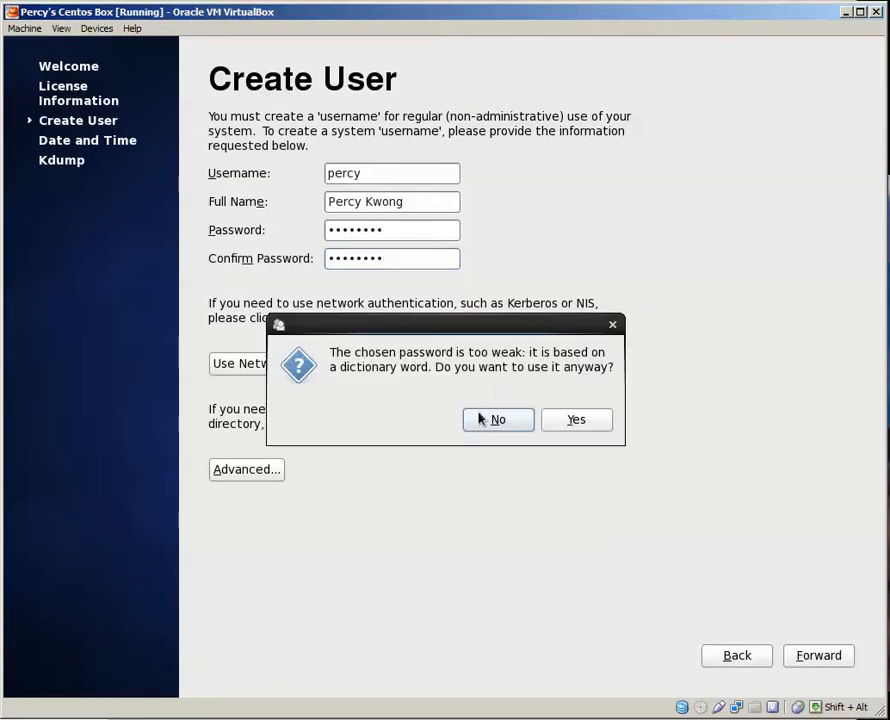
click(574, 420)
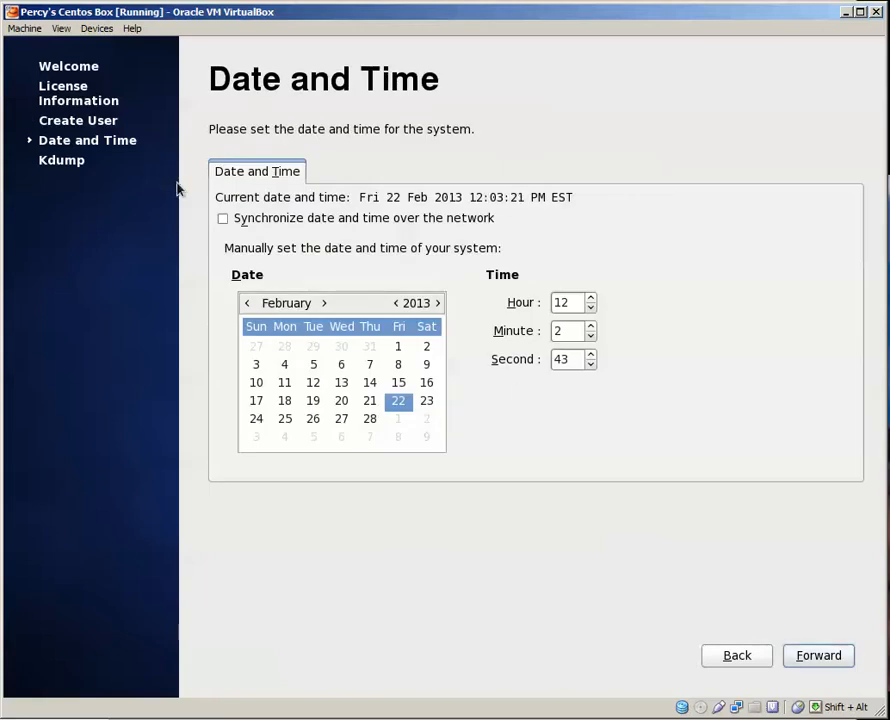
Synchronize the date and time over the network, and finish setup with kdump enabled, agreeing to the system reboot.
click(236, 218)
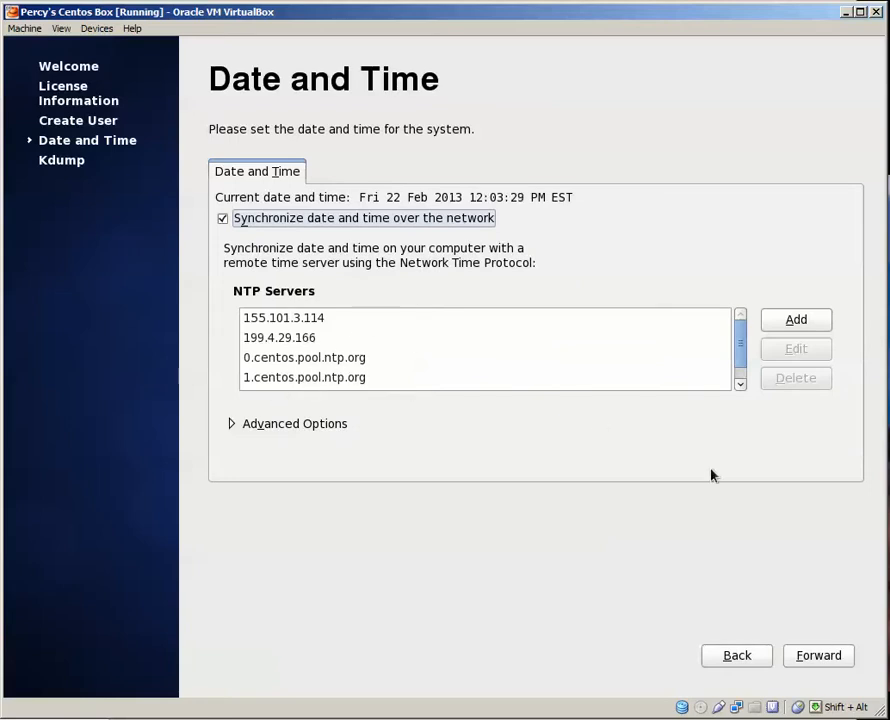
click(807, 658)
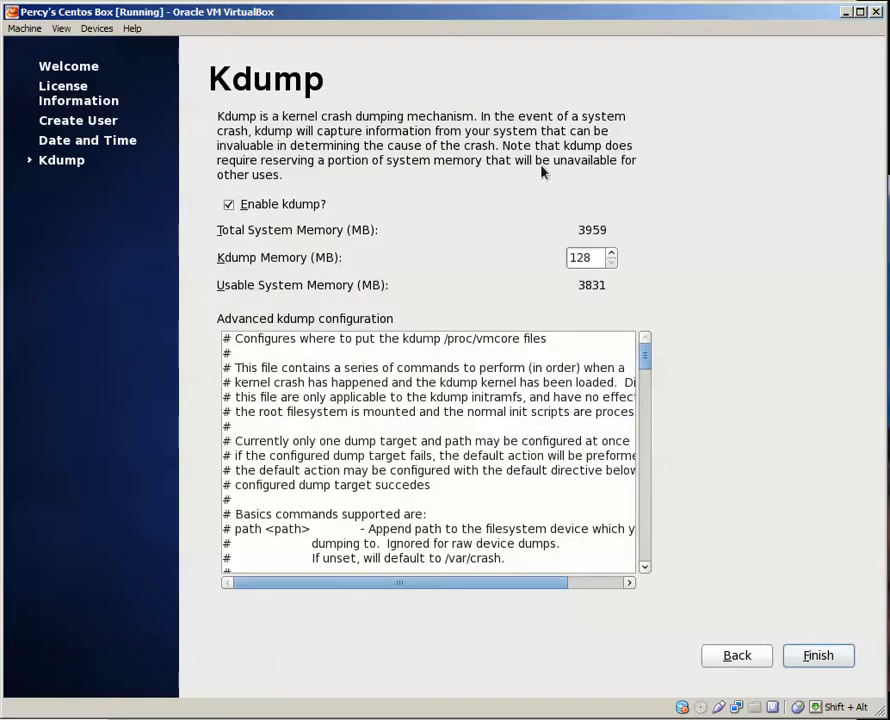
click(807, 656)
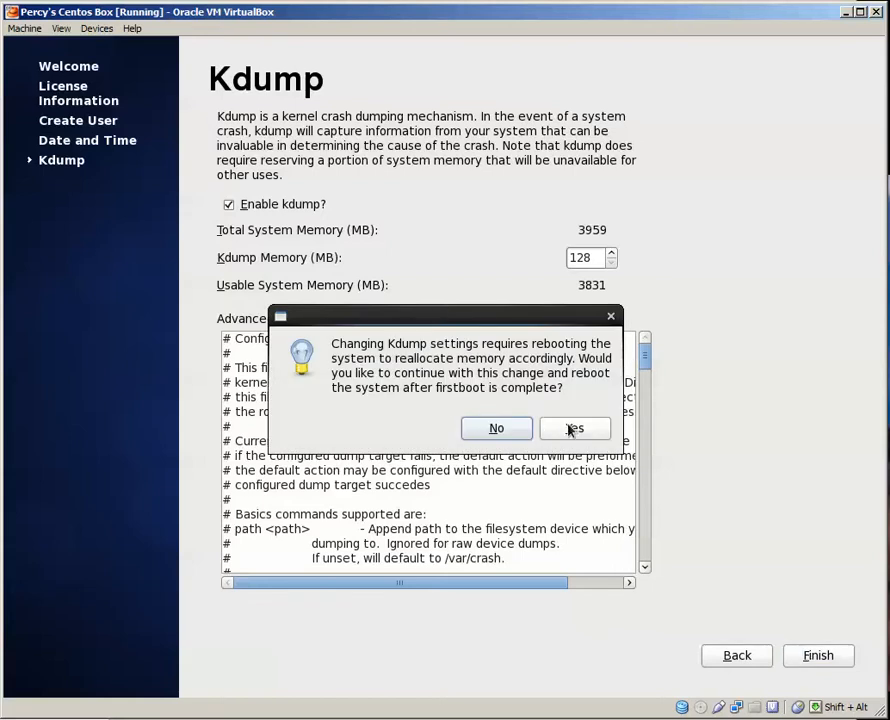
click(574, 430)
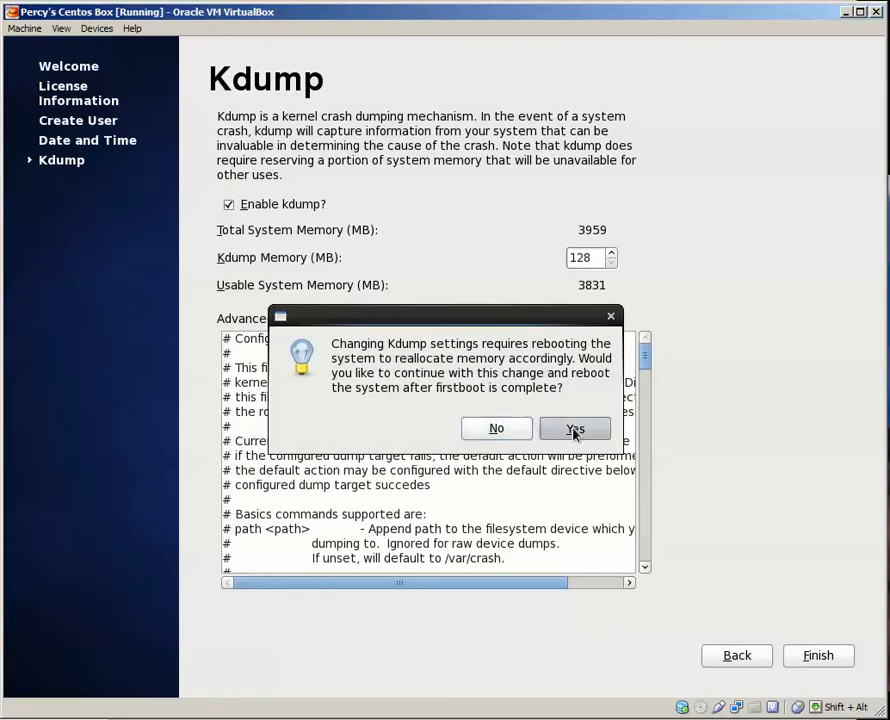
click(553, 420)
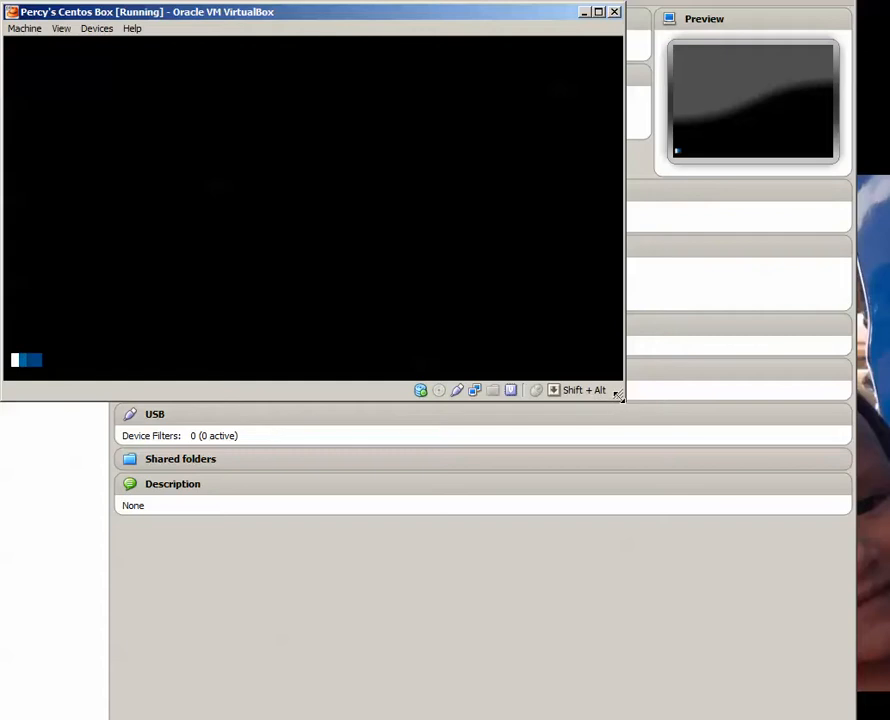
Enlarge the virtual machine window and log in to the new user account with its password.
drag(618, 393, 889, 719)
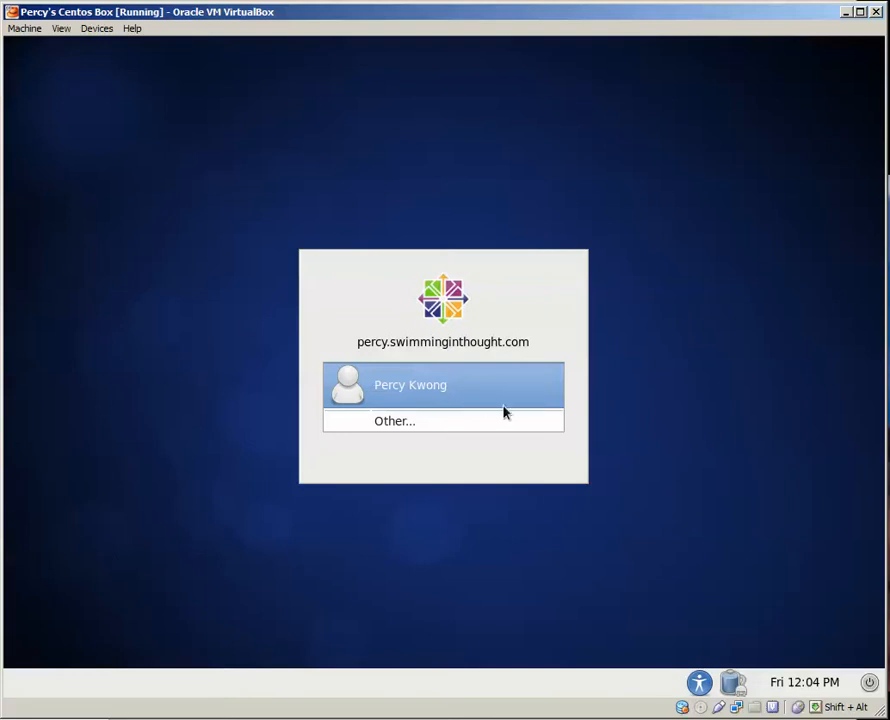
click(465, 401)
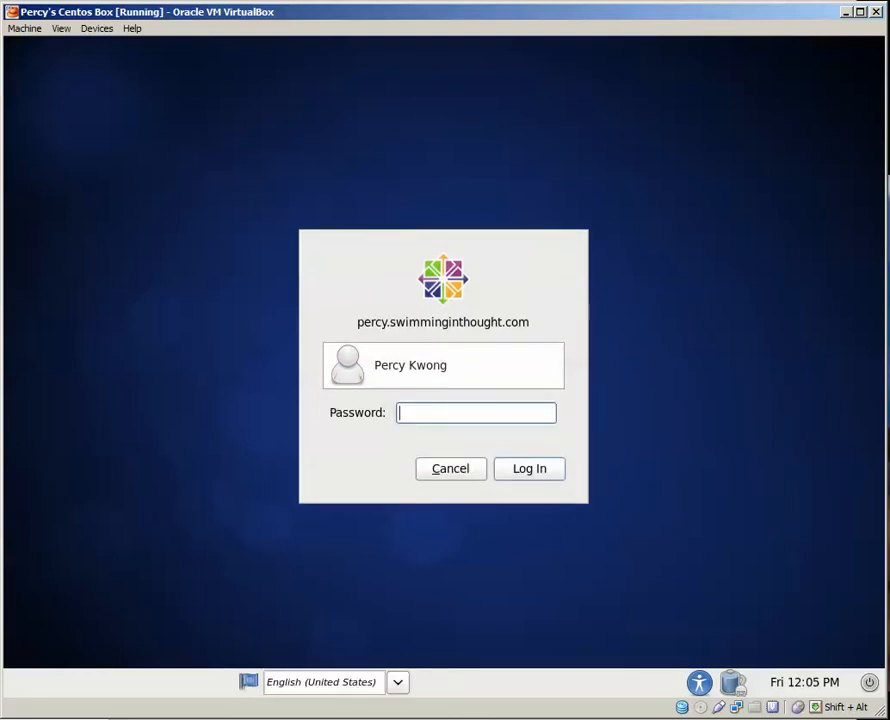
text(••••••••)
click(535, 476)
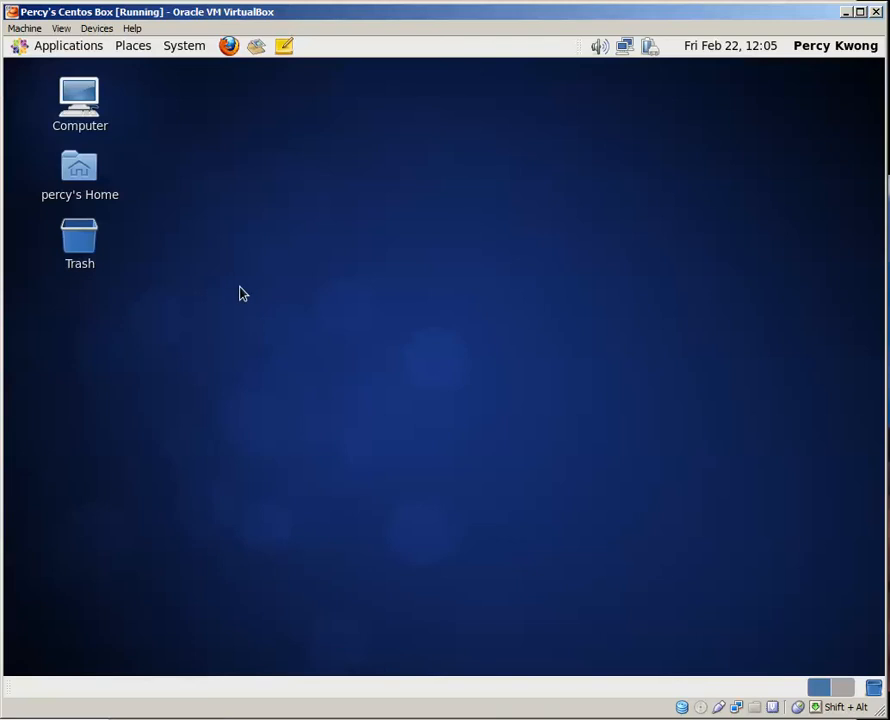
Open Firefox in the virtual machine and load cnn.com to test the internet connection.
click(229, 46)
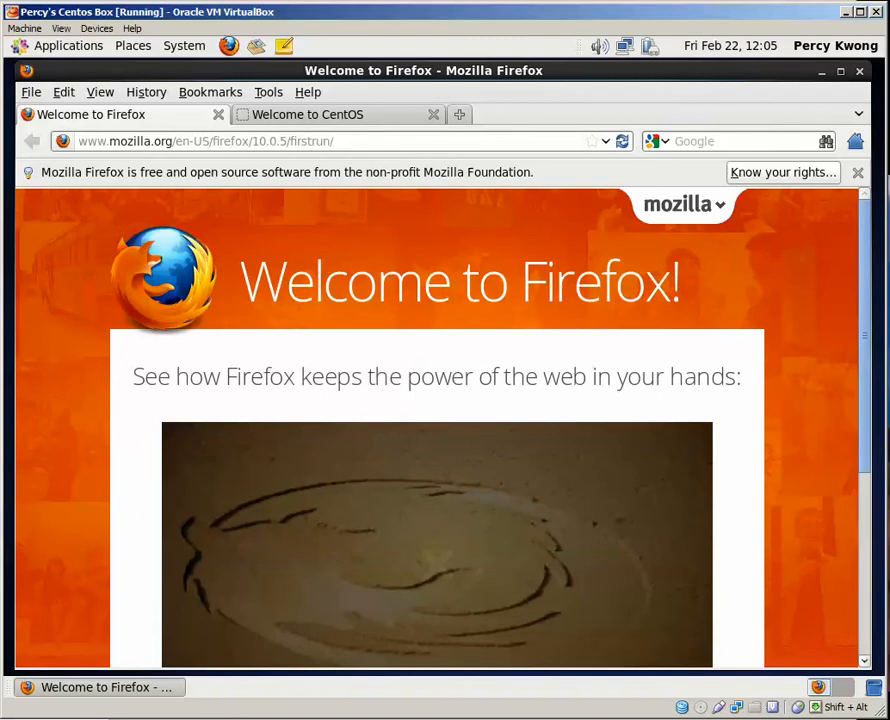
click(405, 140)
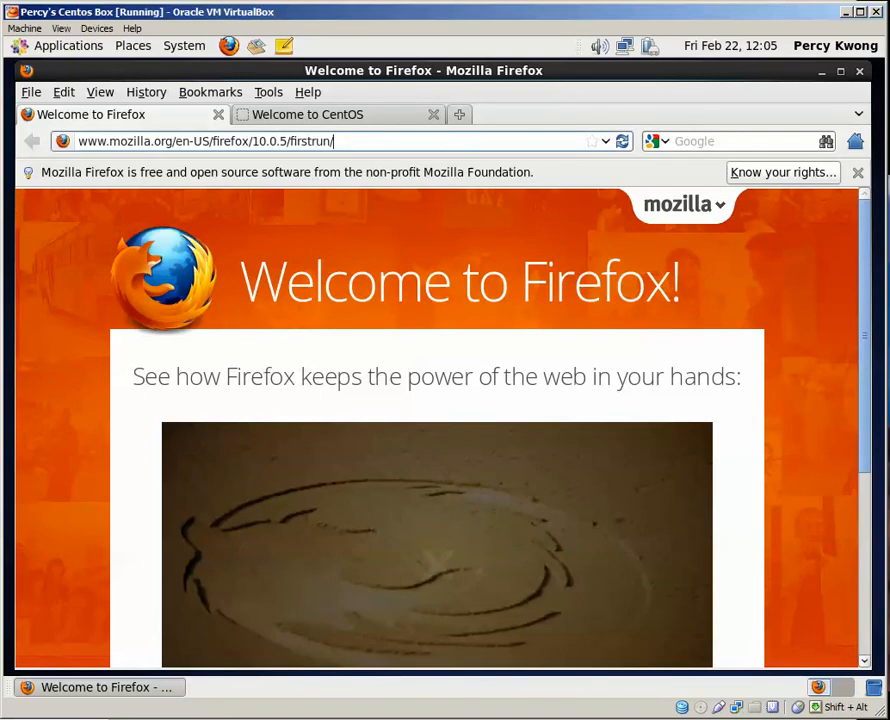
drag(427, 142, 58, 120)
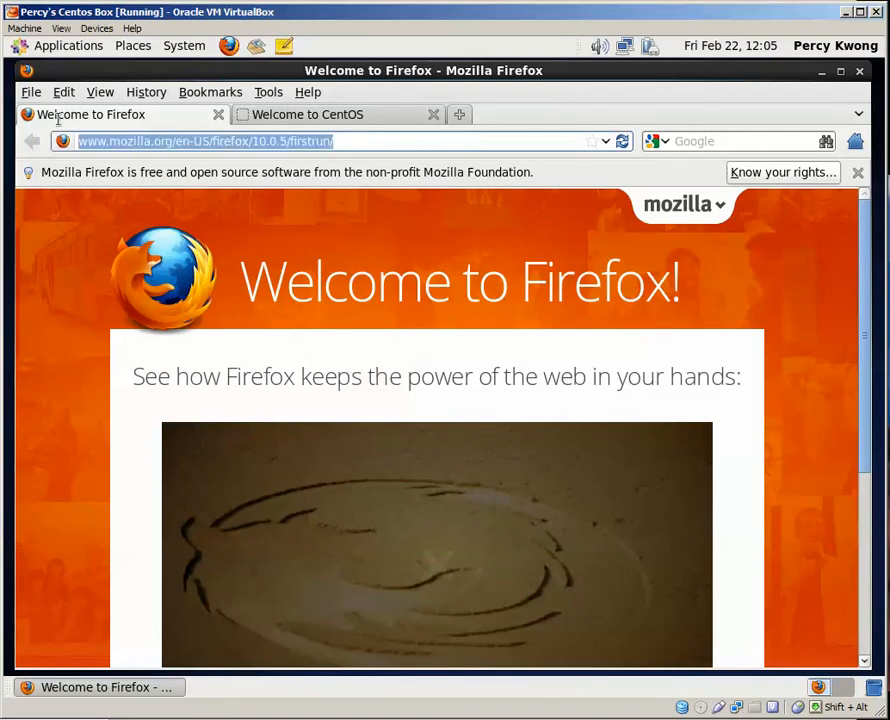
text(cnn)
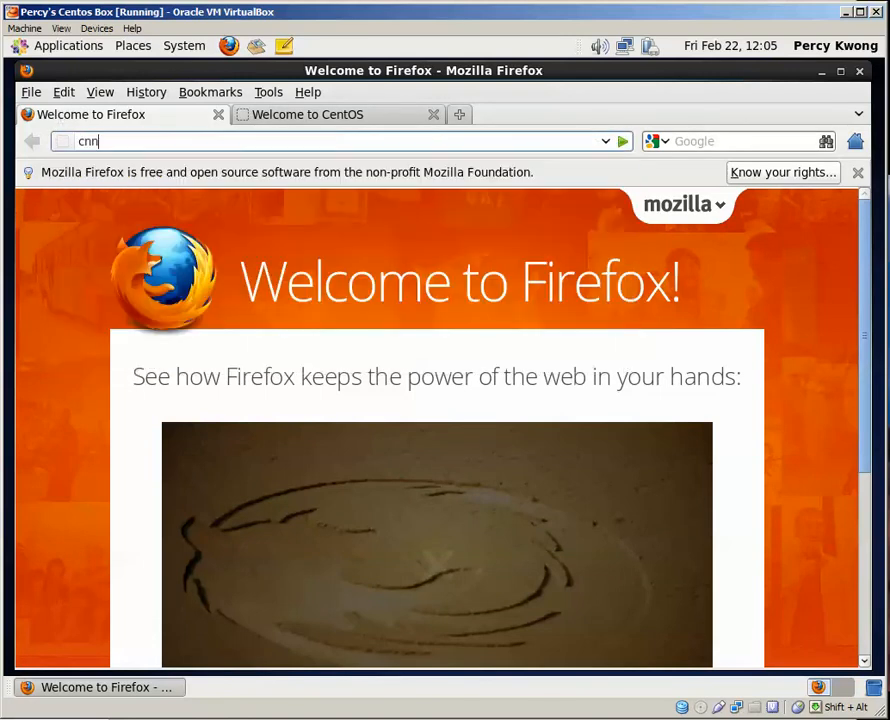
text(.com)
key(Return)
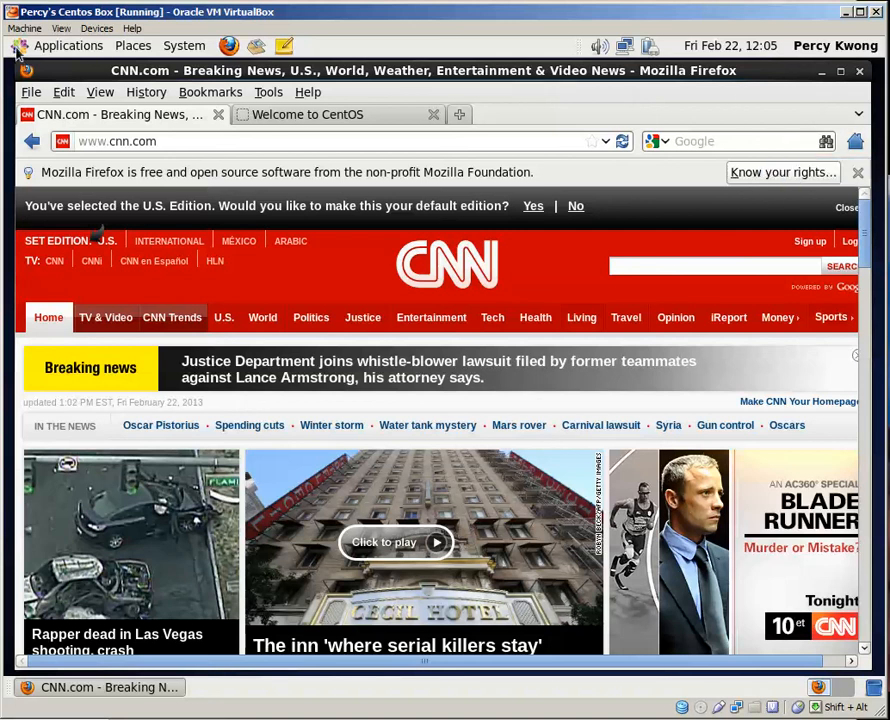
Request a shutdown of the CentOS system.
click(68, 46)
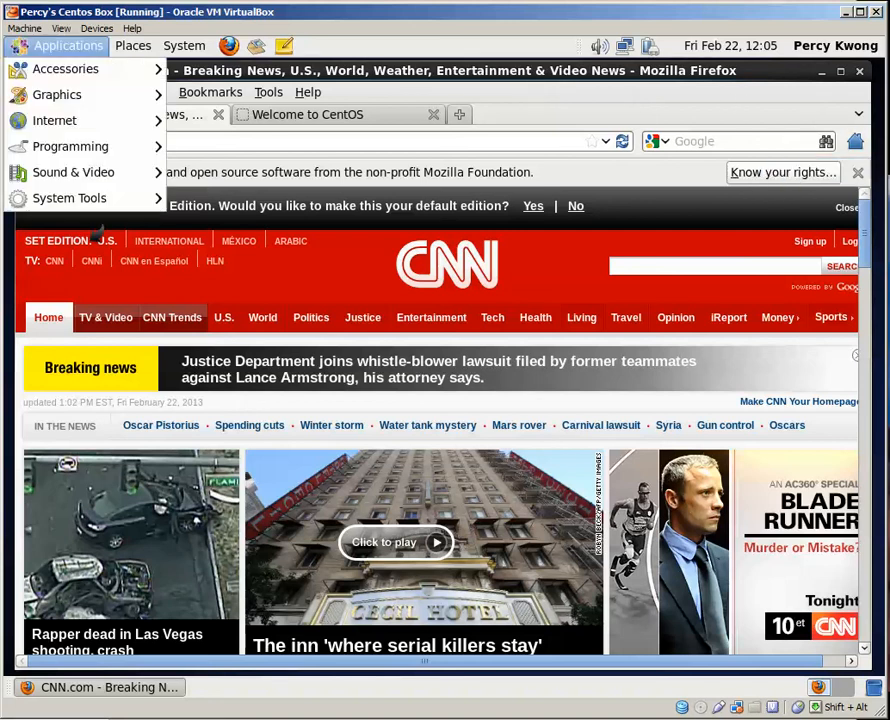
mouse_move(185, 46)
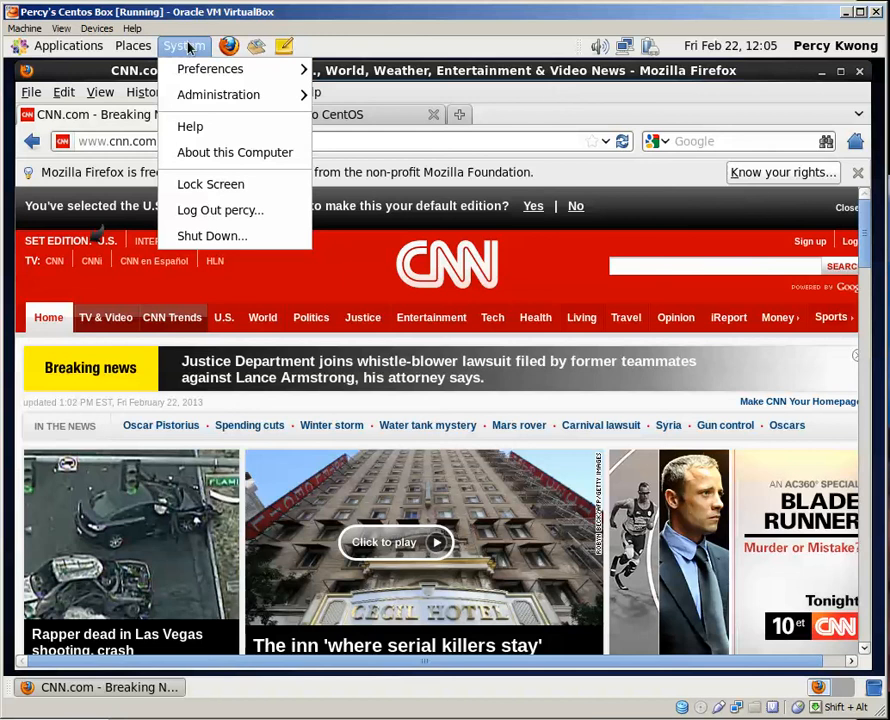
click(212, 236)
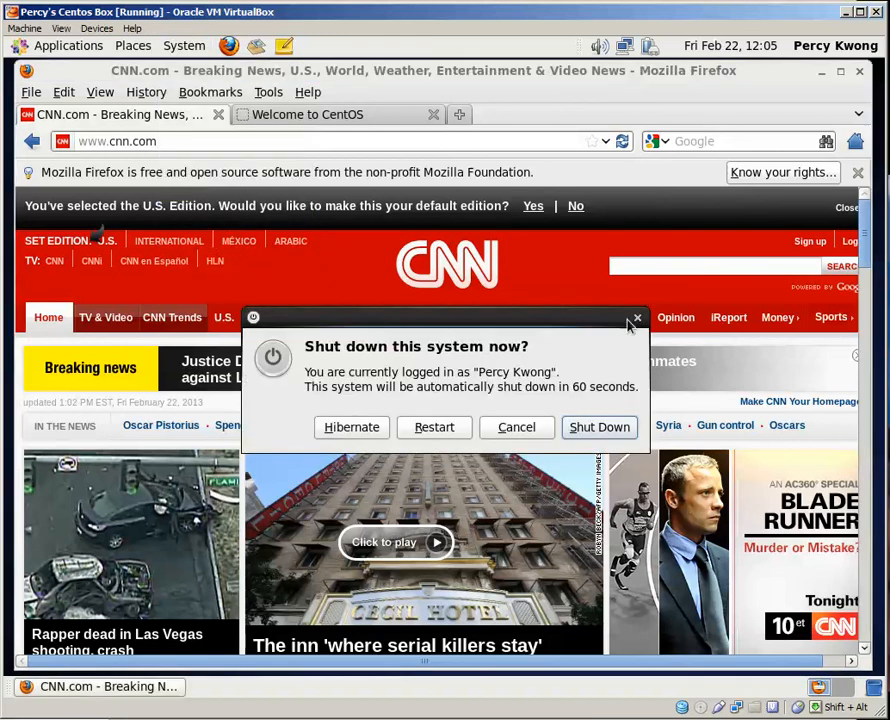